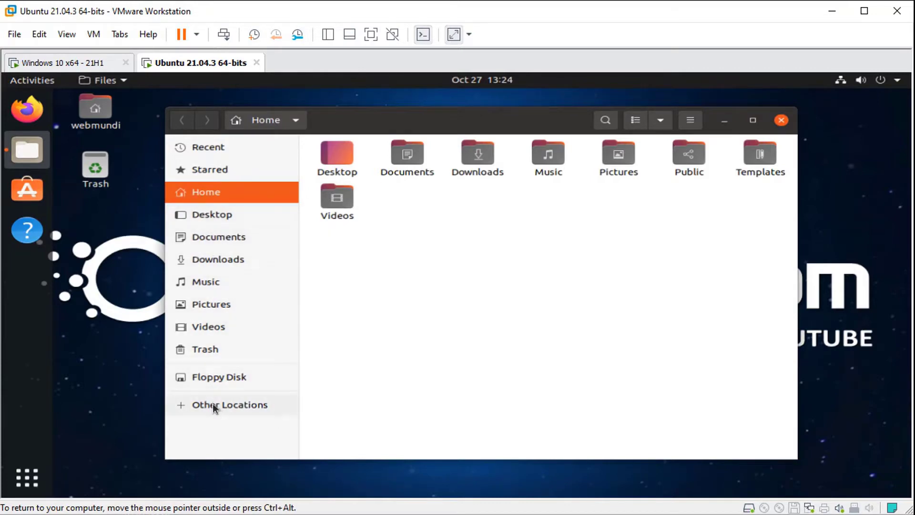
- Minimize the Files window in the Ubuntu virtual machine and switch to the Windows 10 x64 - 21H1 virtual machine
left_click(725, 121)
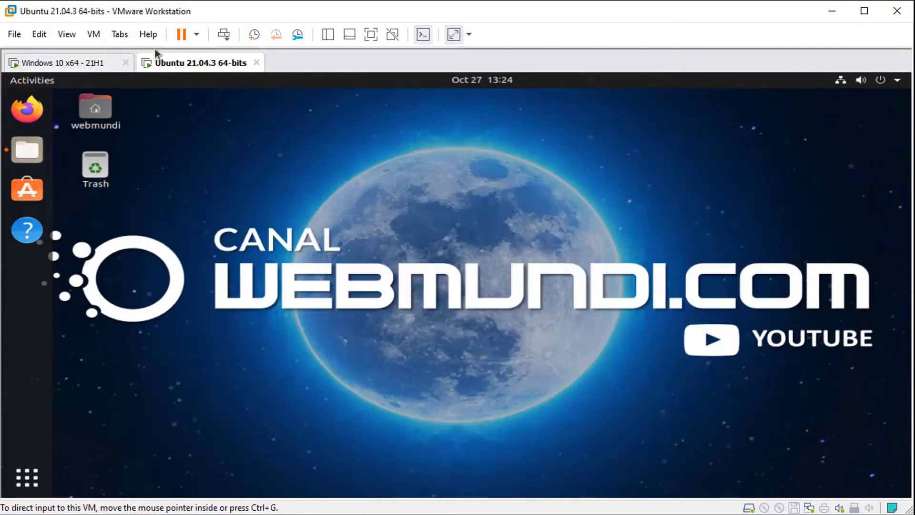
left_click(61, 63)
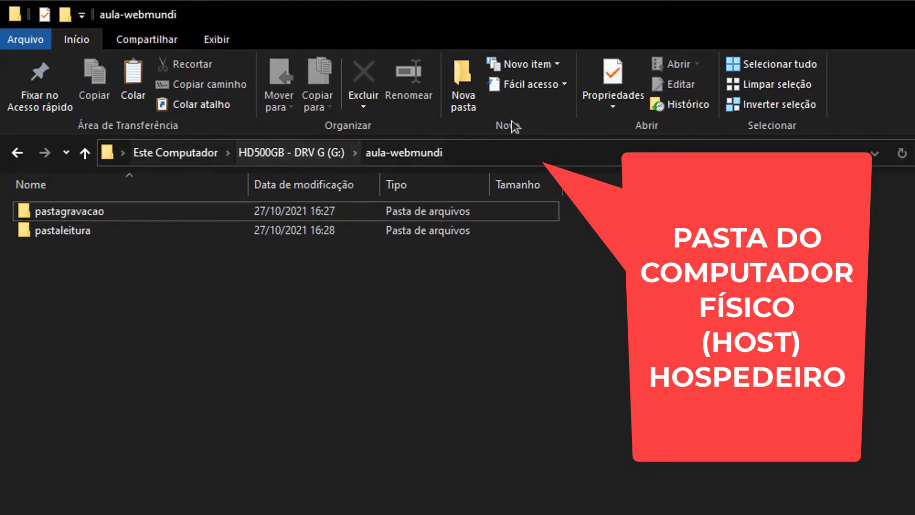
- Examine the host folder G:\aula-webmundi and the contents of its pastagravacao and pastaleitura subfolders, and minimize the folder window
left_click(496, 153)
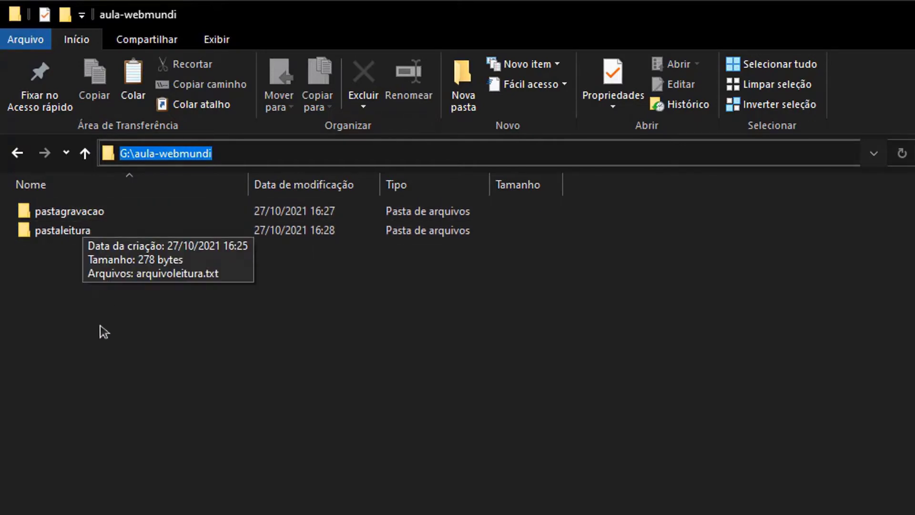
left_click(202, 502)
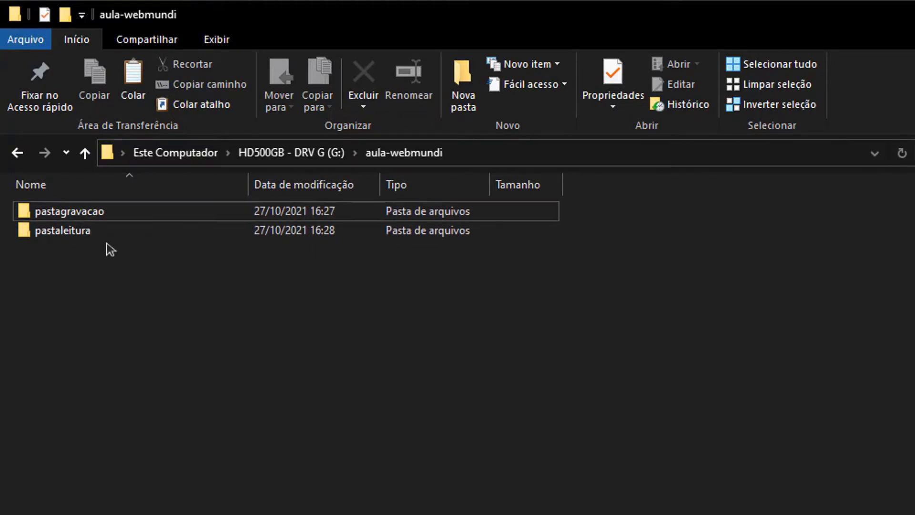
left_click(92, 219)
double_click(92, 219)
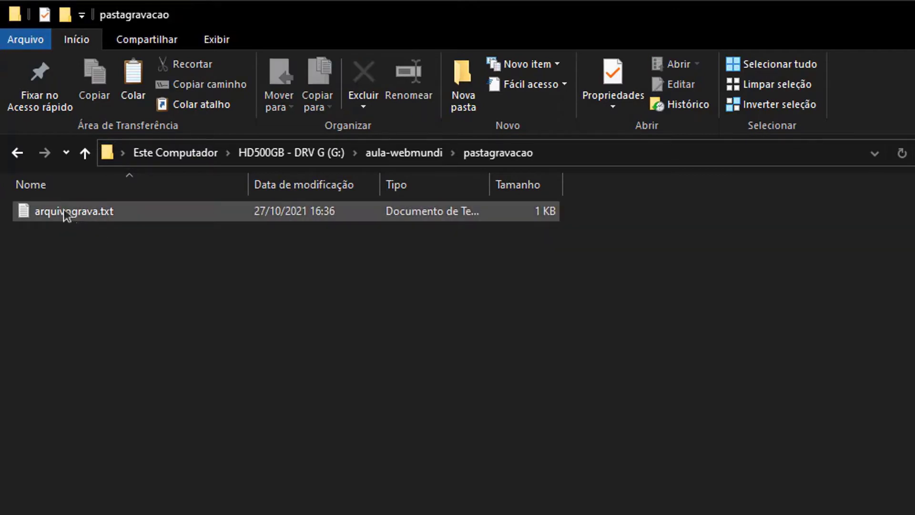
left_click(398, 160)
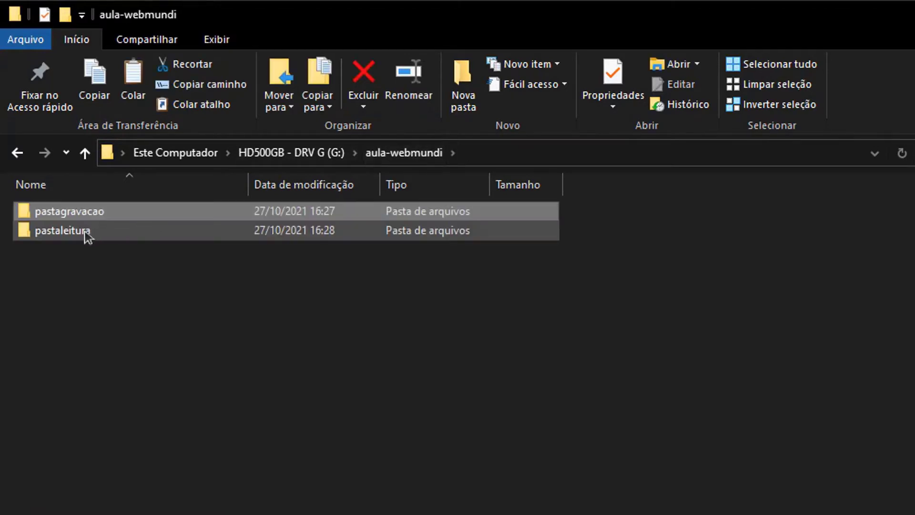
double_click(87, 232)
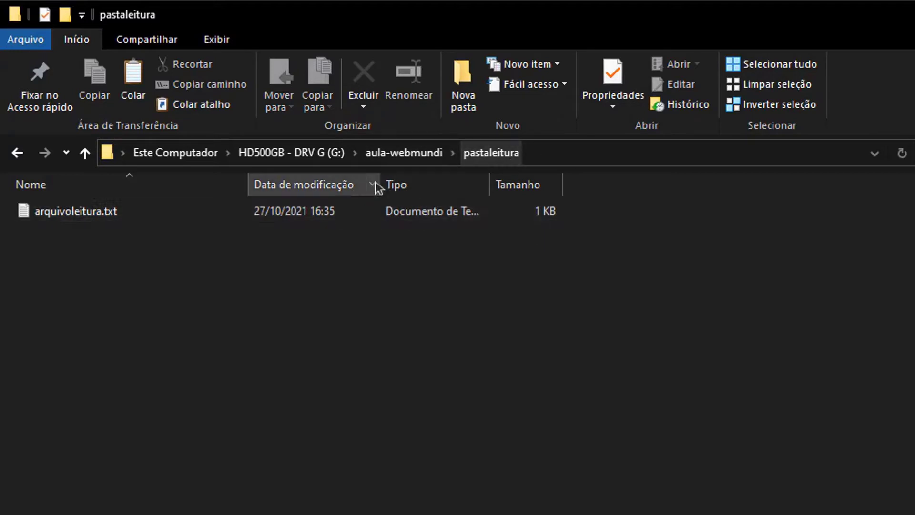
left_click(378, 158)
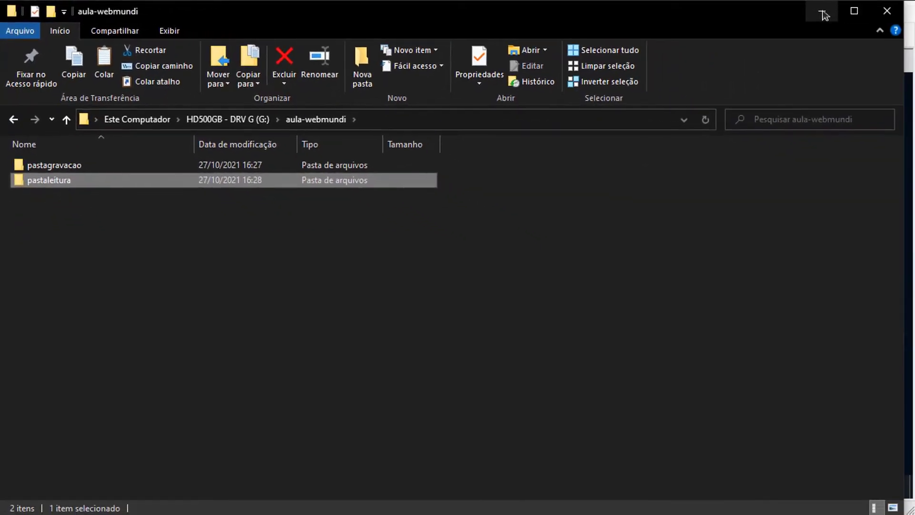
left_click(826, 11)
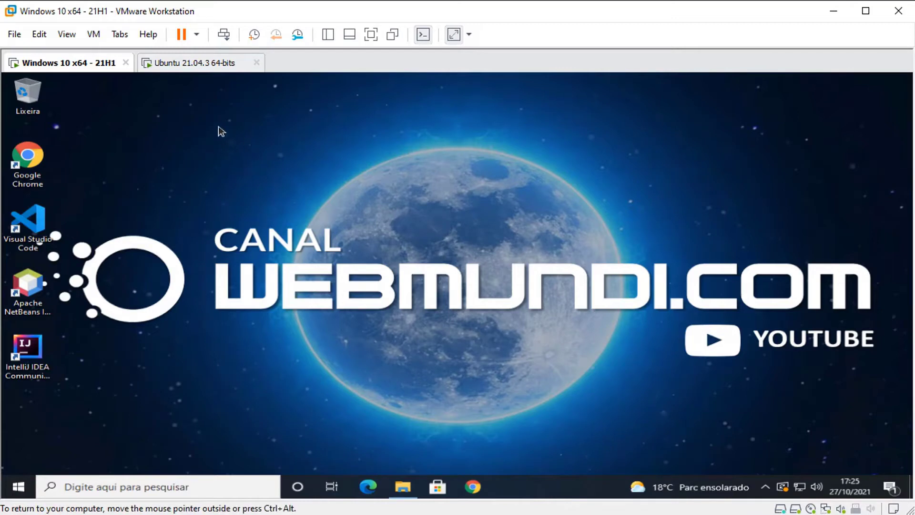
- Open the Windows 10 virtual machine's settings and set its shared folders to Always enabled
left_click(94, 35)
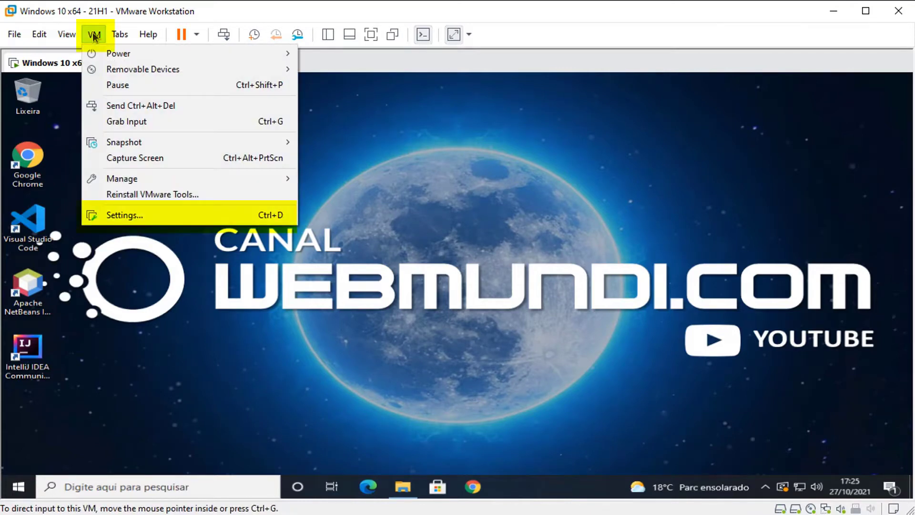
left_click(136, 220)
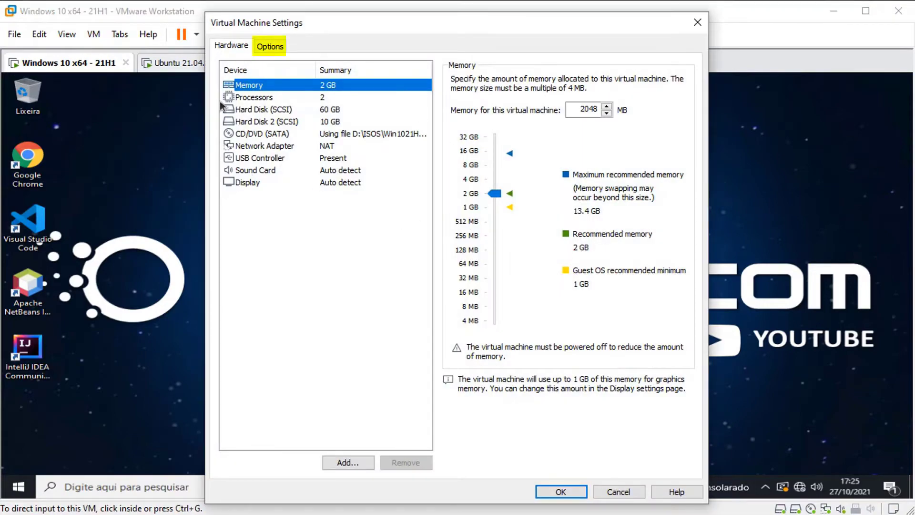
left_click(270, 48)
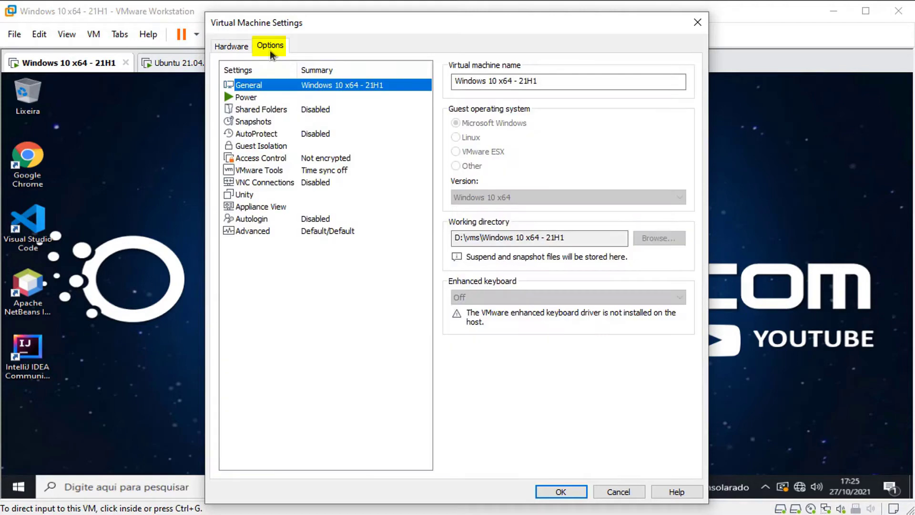
left_click(255, 109)
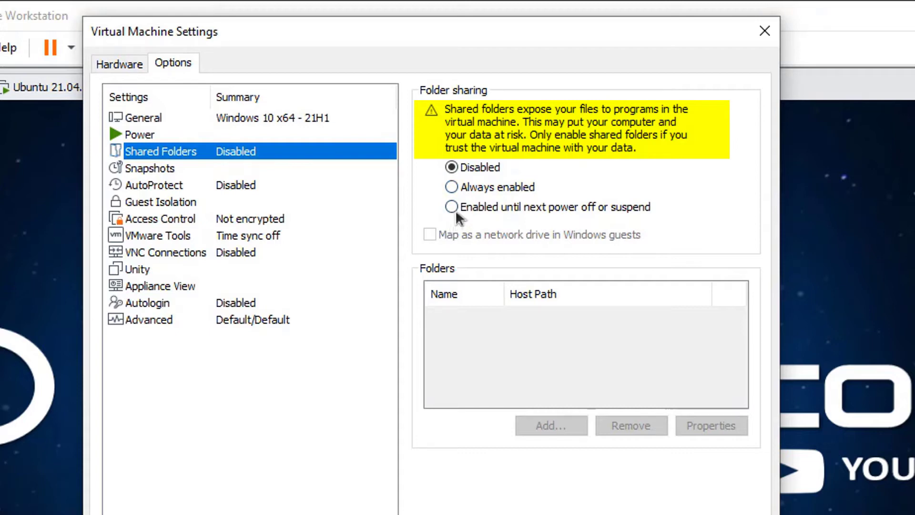
left_click(479, 187)
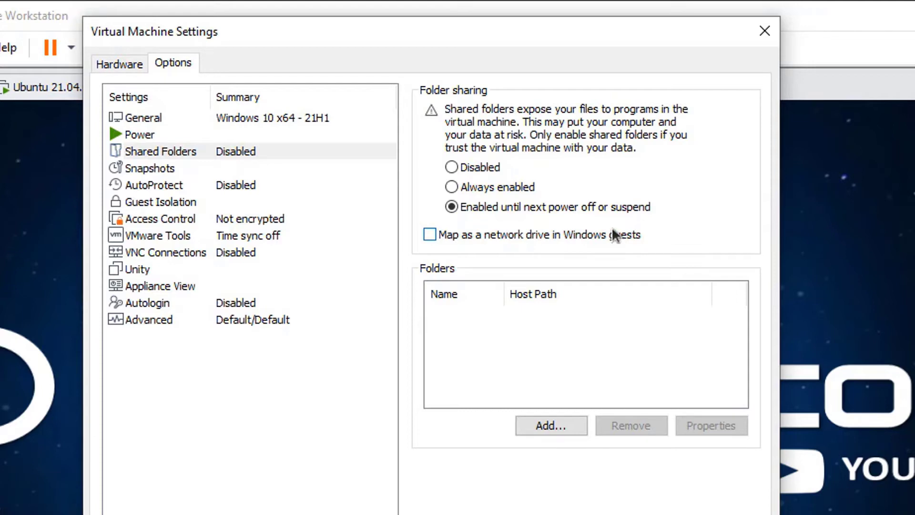
left_click(490, 185)
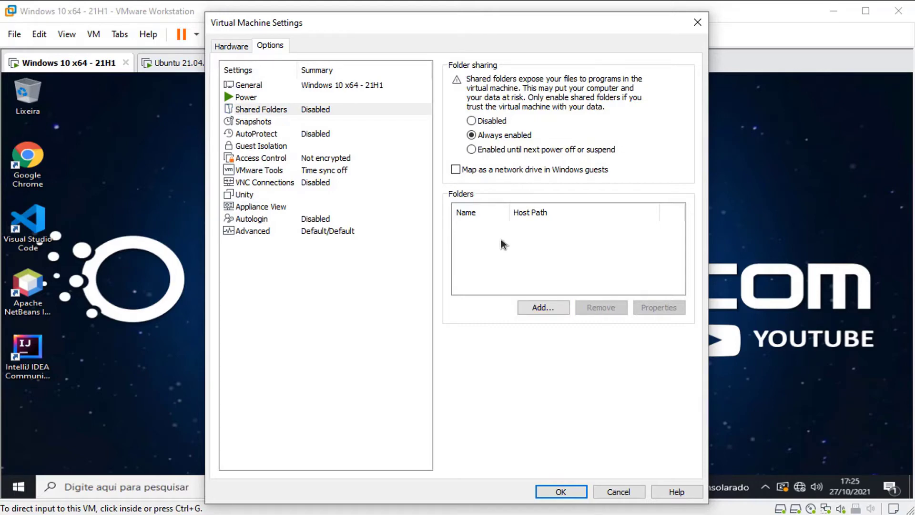
- Add the host folder G:\aula-webmundi\pastaleitura as an enabled, read-only shared folder named pastaleitura
left_click(544, 305)
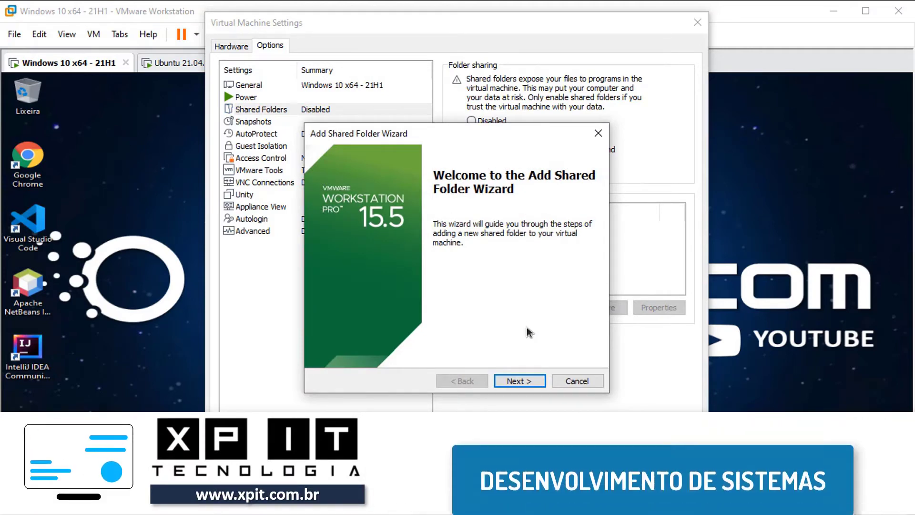
left_click(519, 381)
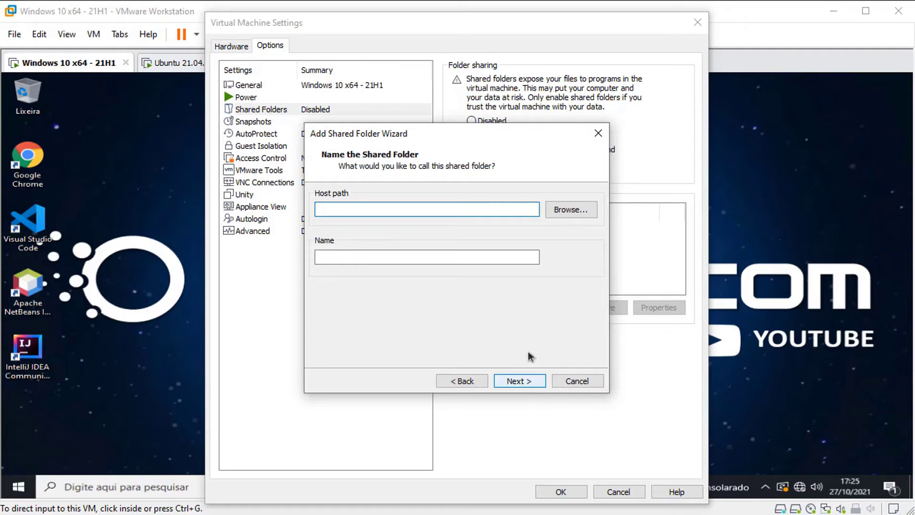
left_click(427, 213)
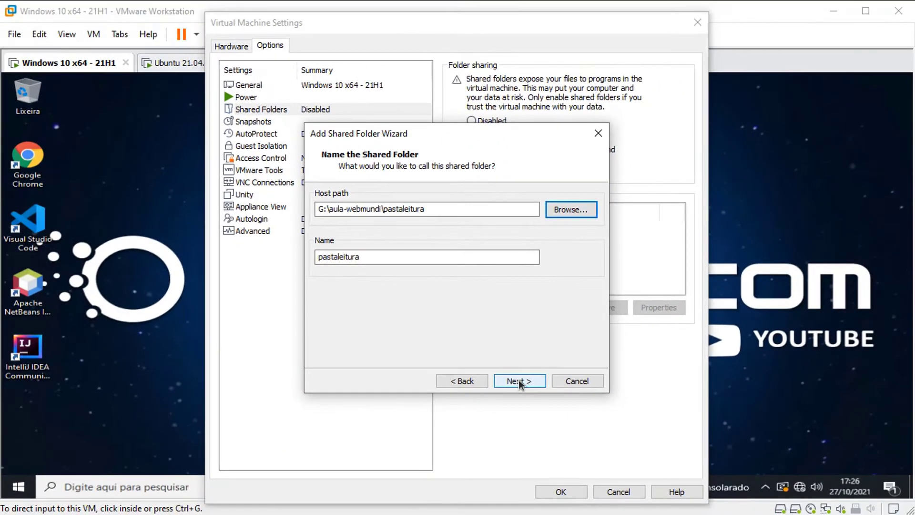
left_click(564, 465)
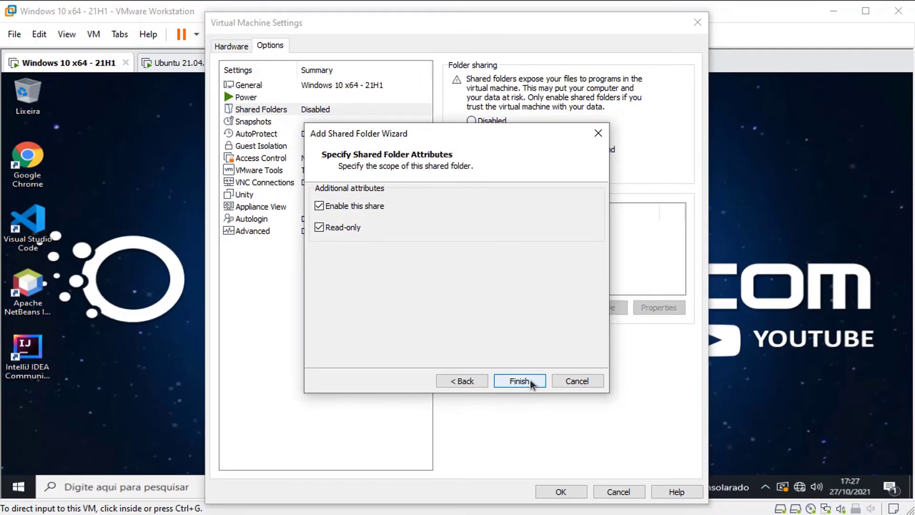
left_click(531, 382)
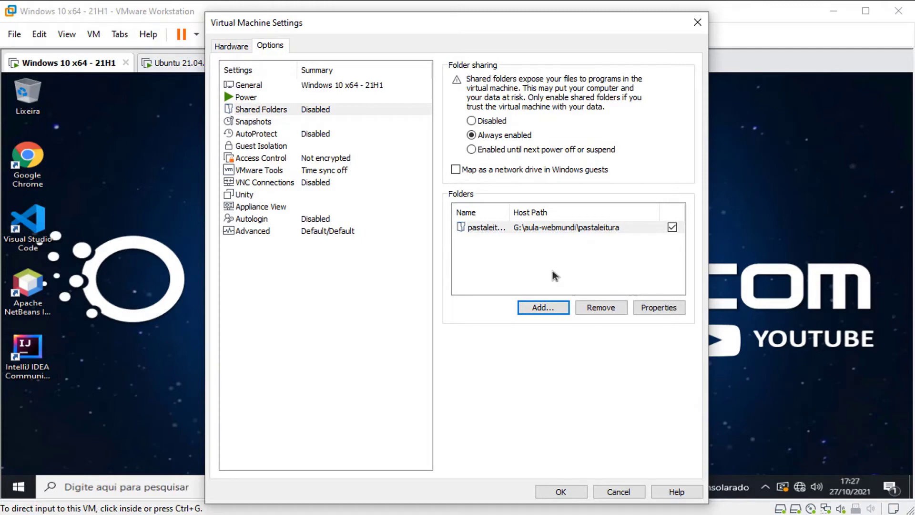
- Add the host folder G:\aula-webmundi\pastagravacao as an enabled shared folder named pastagravacao, without the read-only attribute
left_click(542, 311)
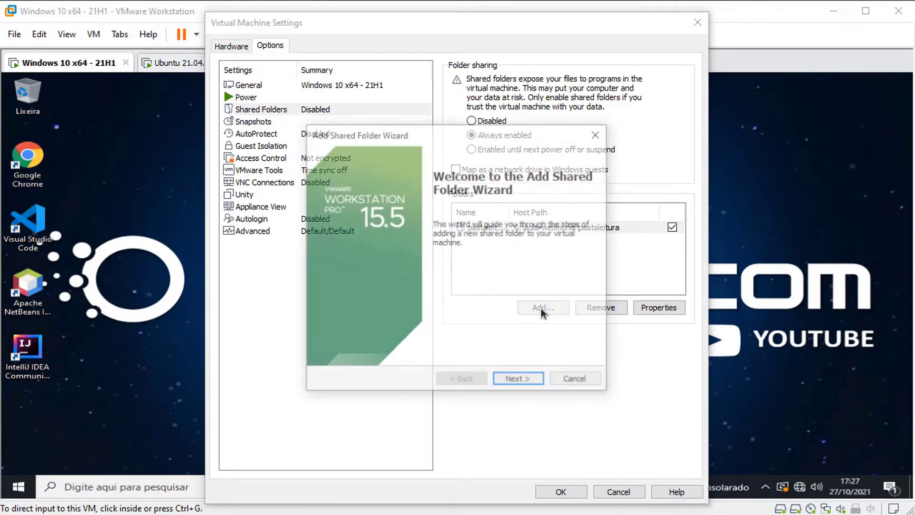
left_click(523, 380)
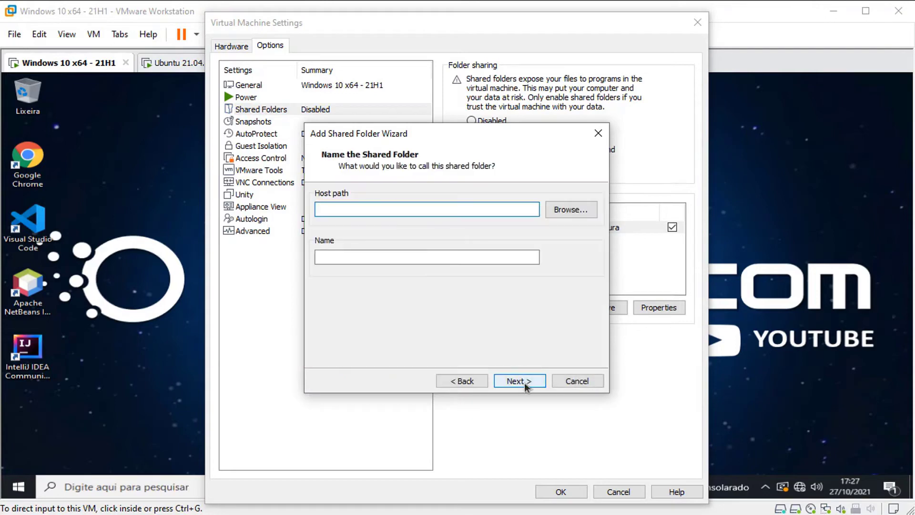
left_click(548, 210)
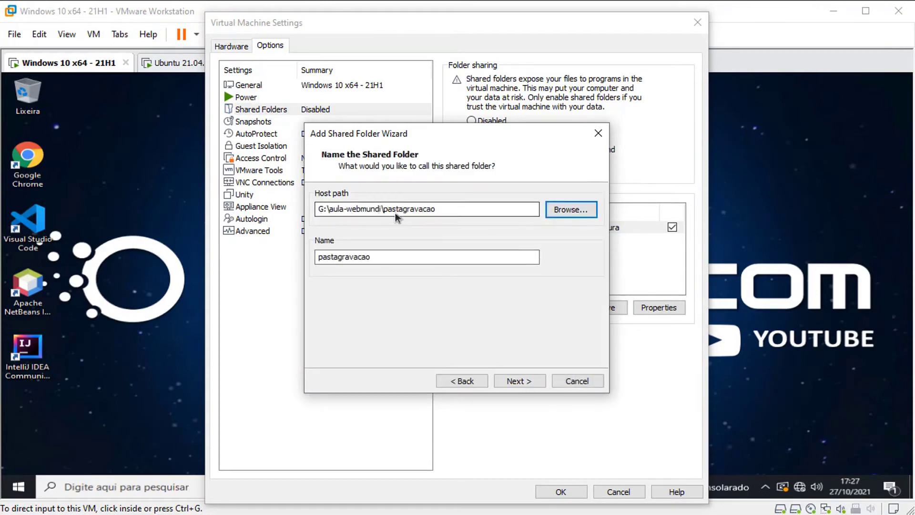
left_click(491, 210)
left_click(518, 382)
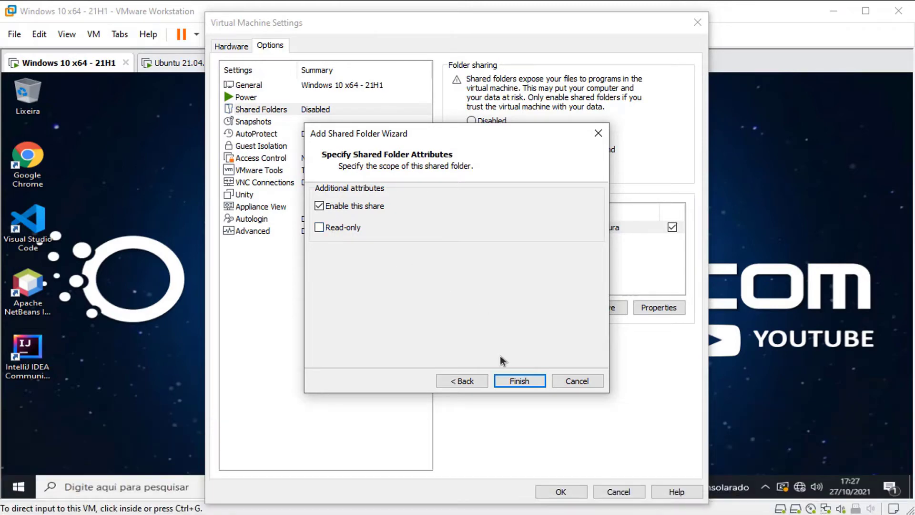
left_click(519, 381)
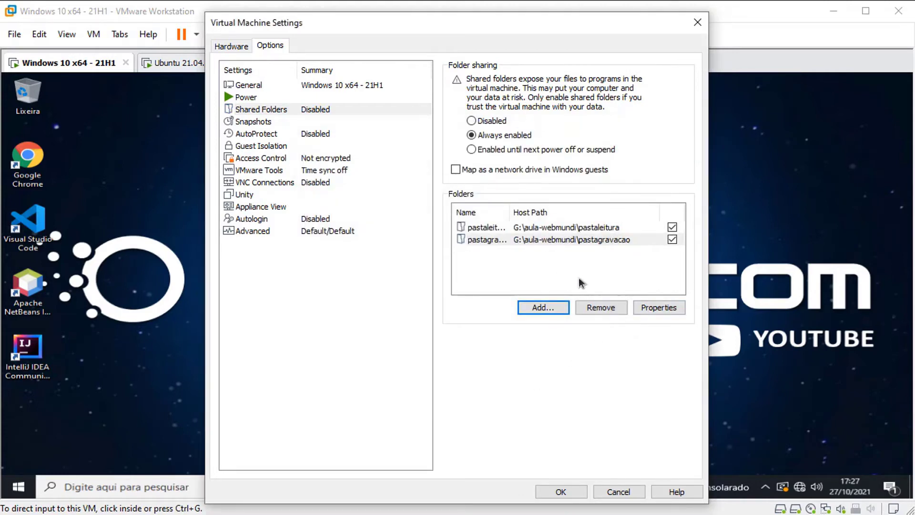
- Save the shared folder settings with the folders mapped as a network drive in Windows guests
left_click(572, 492)
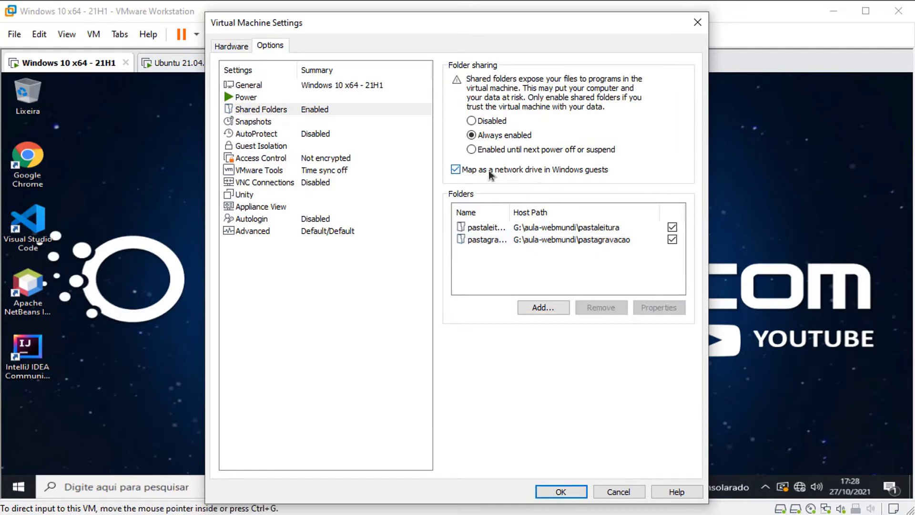
left_click(456, 170)
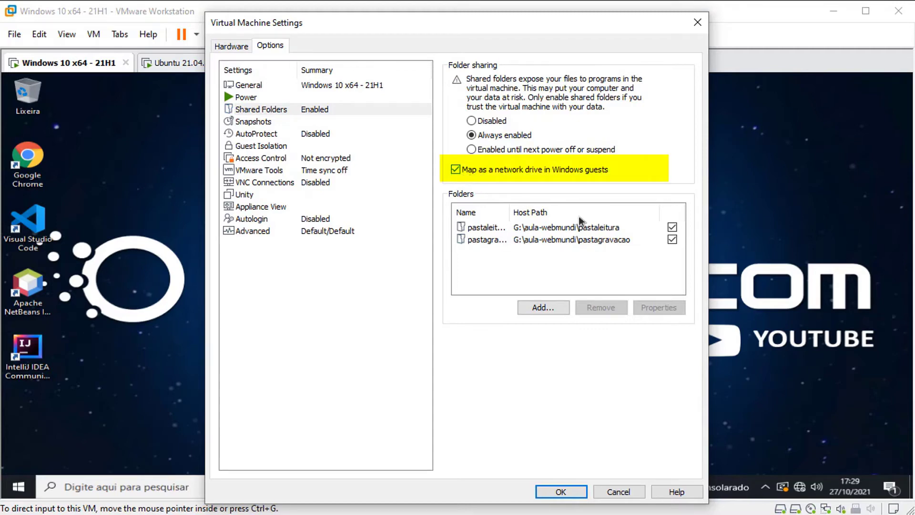
left_click(561, 491)
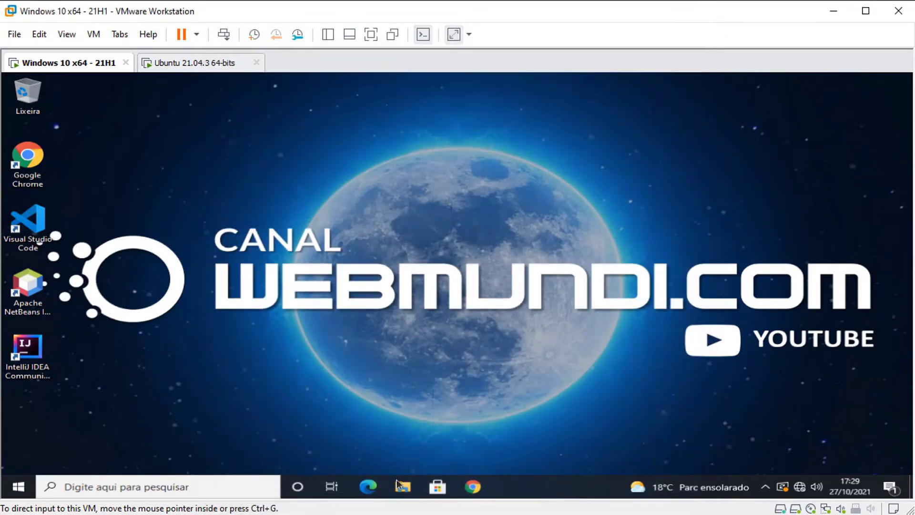
- Open the Shared Folders (Z:) network drive from Este Computador in the Windows 10 guest's file explorer
left_click(403, 488)
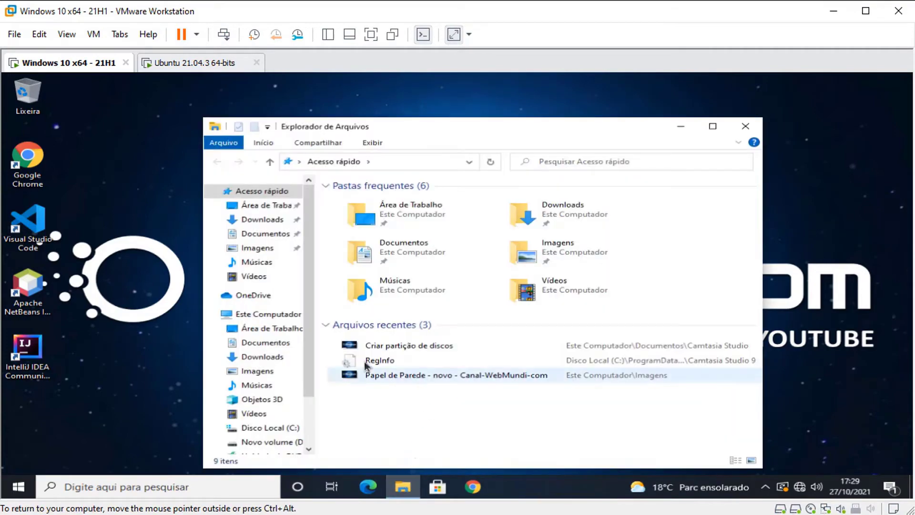
left_click(267, 314)
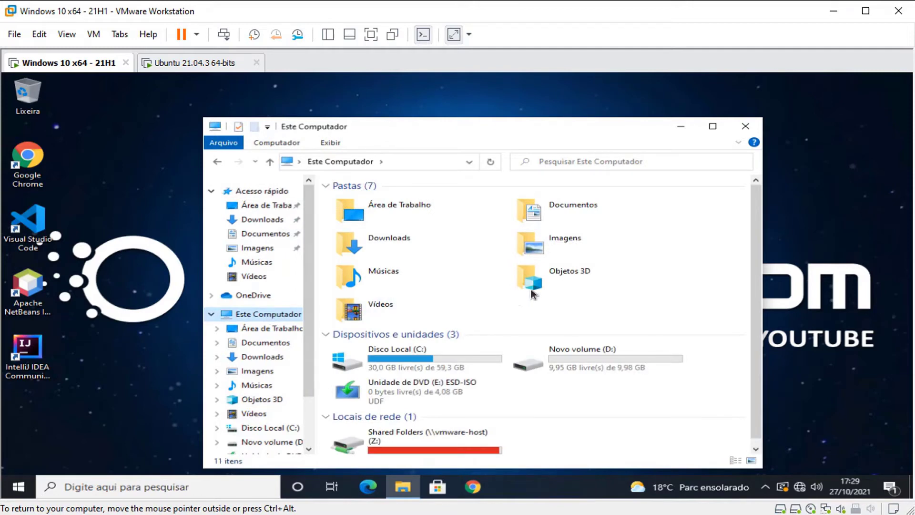
scroll(546, 298, "down", 1)
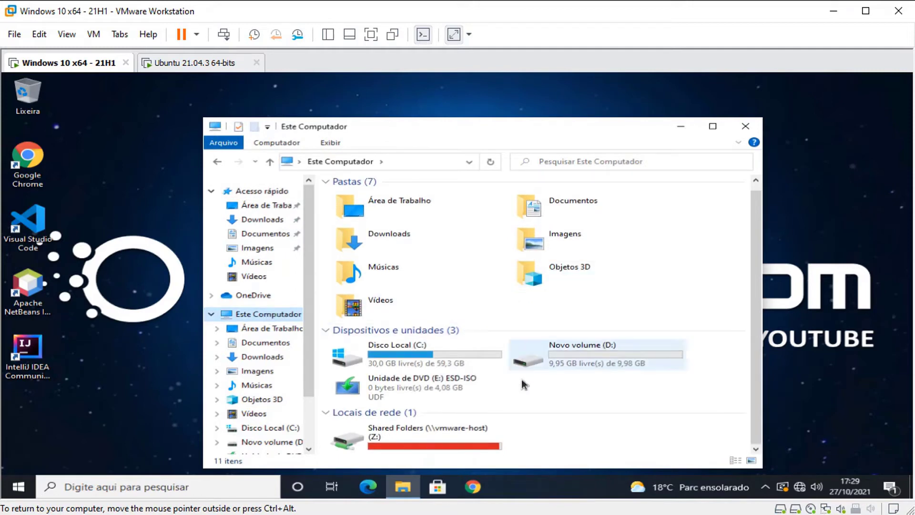
double_click(402, 434)
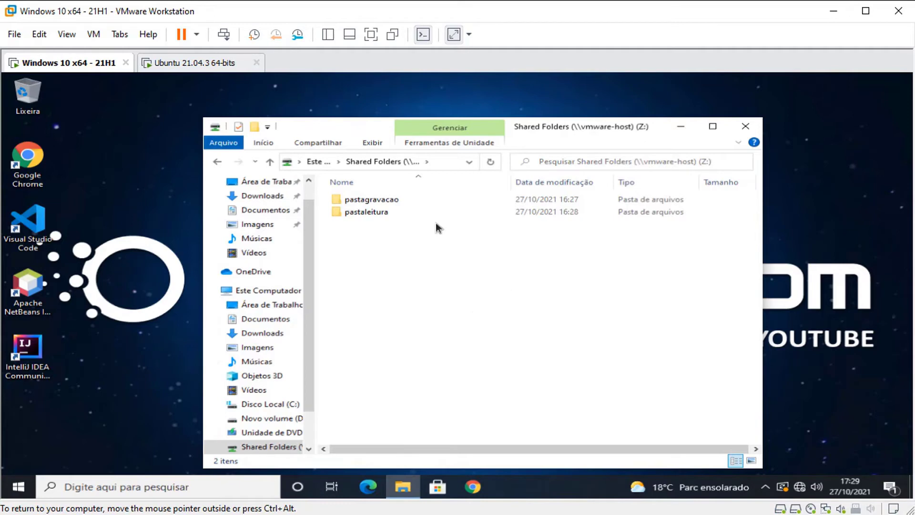
- Open the arquivograva text file from the shared pastagravacao folder in Bloco de notas, tiled side by side with the file explorer
left_click(383, 207)
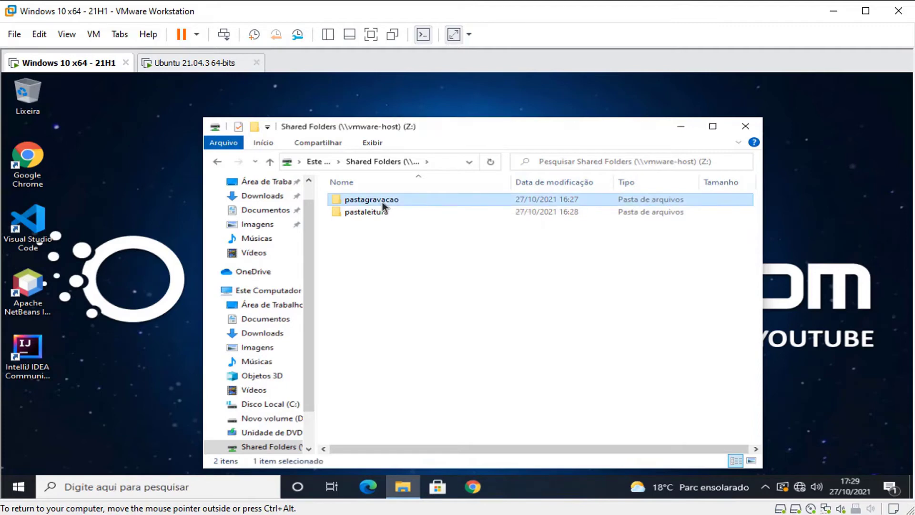
double_click(384, 207)
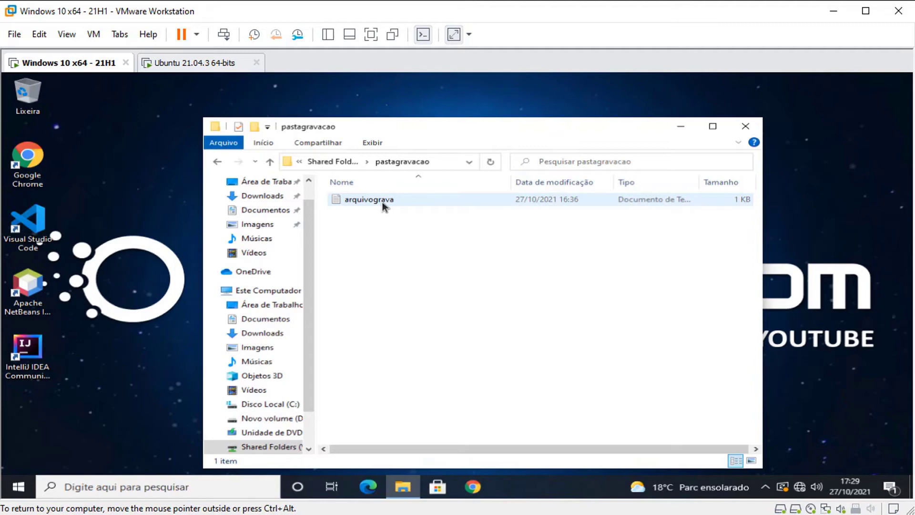
left_click(383, 200)
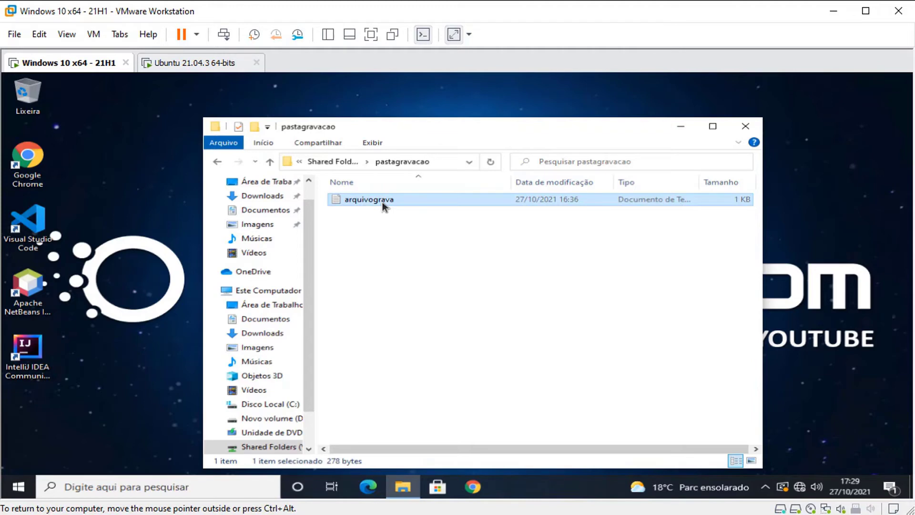
double_click(383, 200)
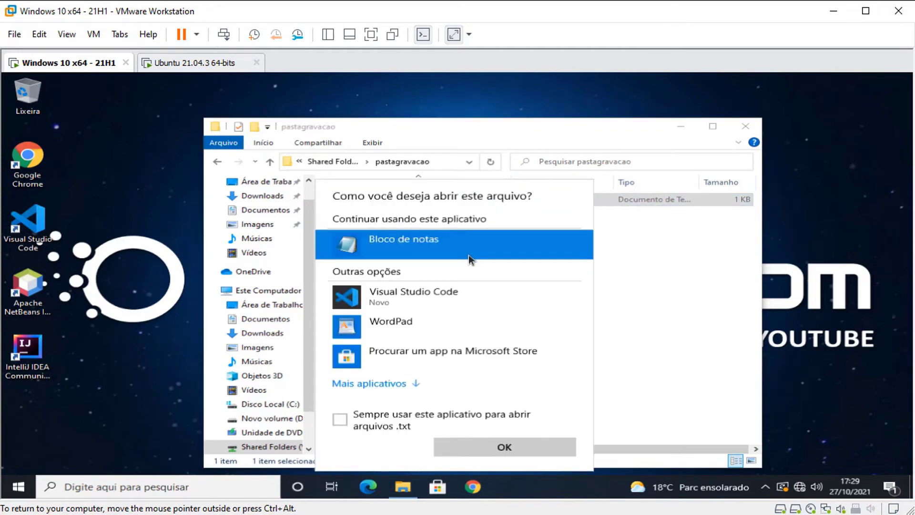
double_click(439, 243)
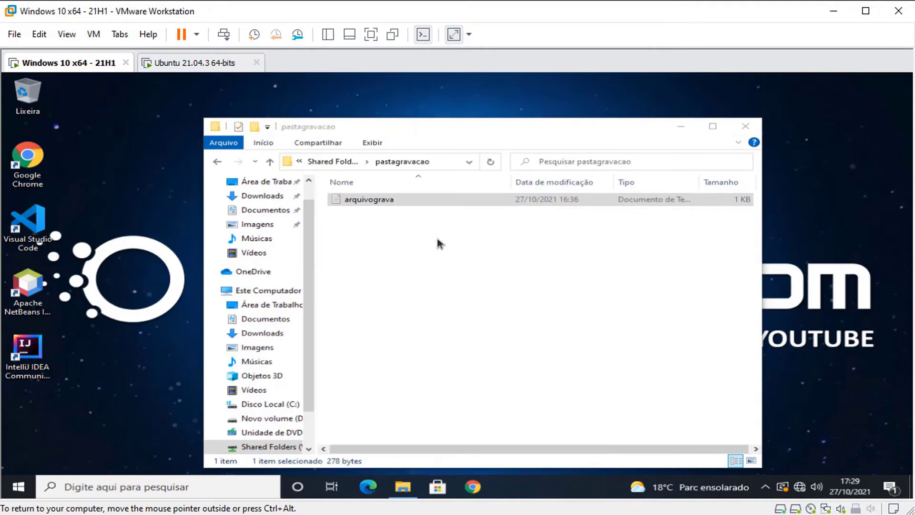
key("super+Right")
left_click(284, 191)
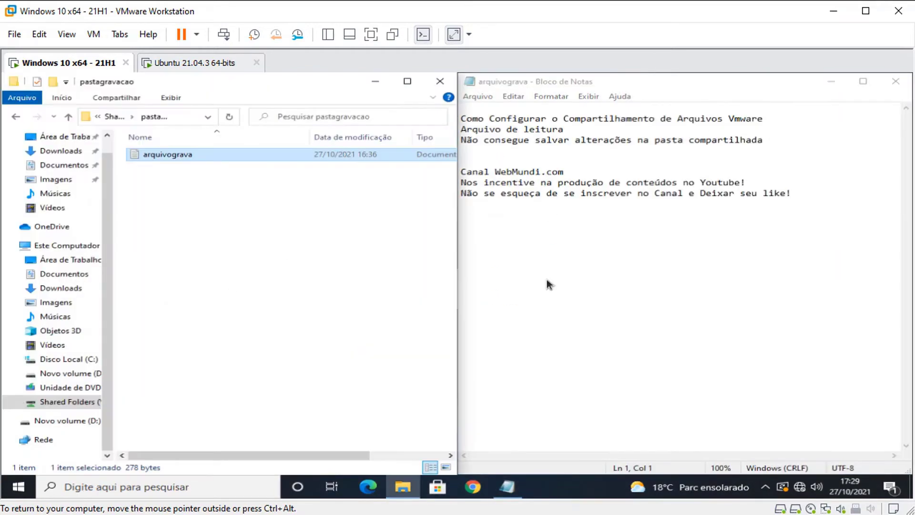
- Change the third text line of arquivograva to "Consegue salvar alterações na pasta compartilhada" and save the file
left_click(546, 280)
left_click(492, 157)
left_click(488, 144)
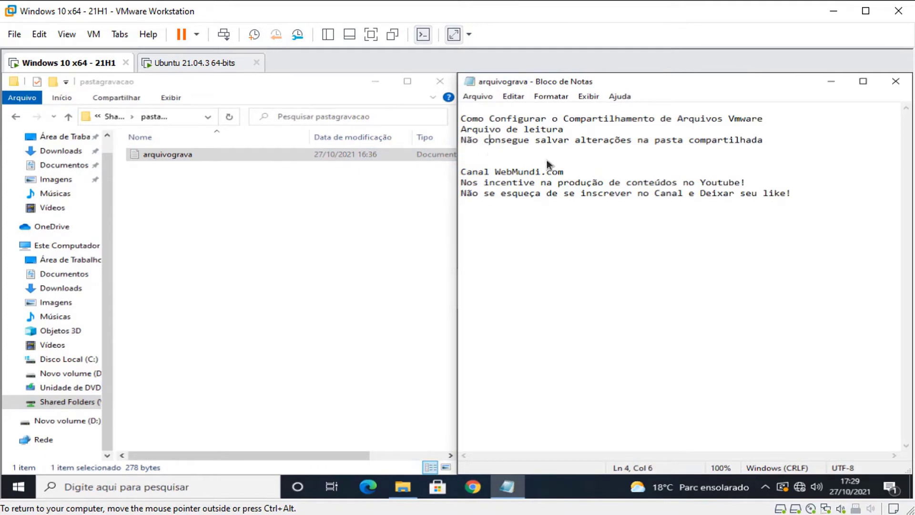
key("shift+Home")
type("C")
left_click(667, 286)
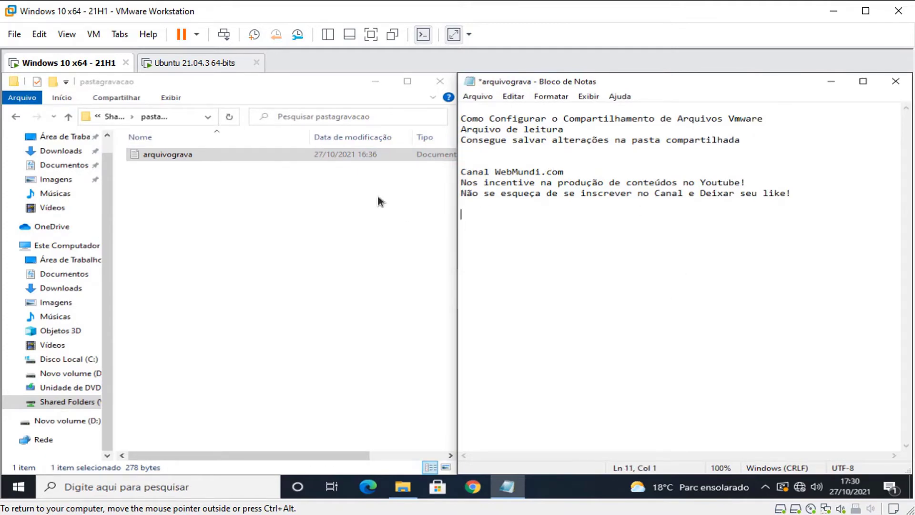
left_click(479, 94)
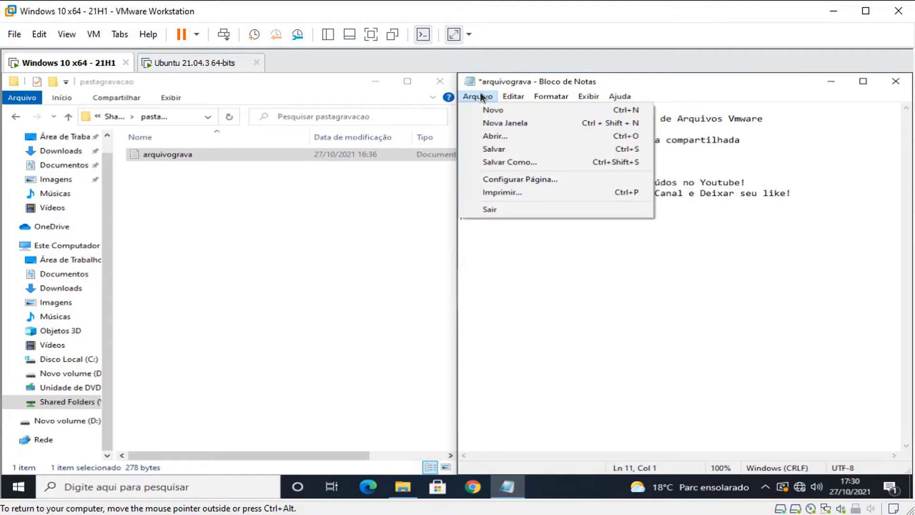
left_click(502, 152)
- Close and reopen arquivograva to check its saved text, and close it again
left_click(332, 245)
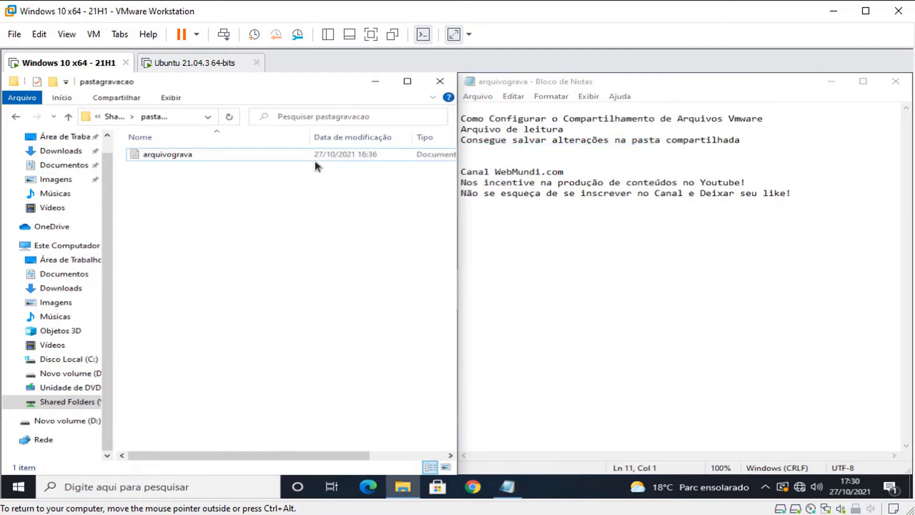
key("alt+Tab")
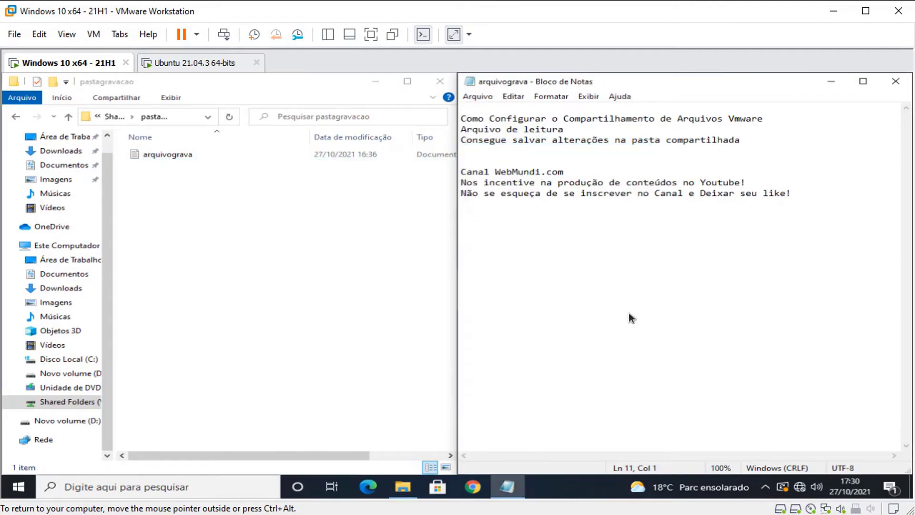
left_click(895, 81)
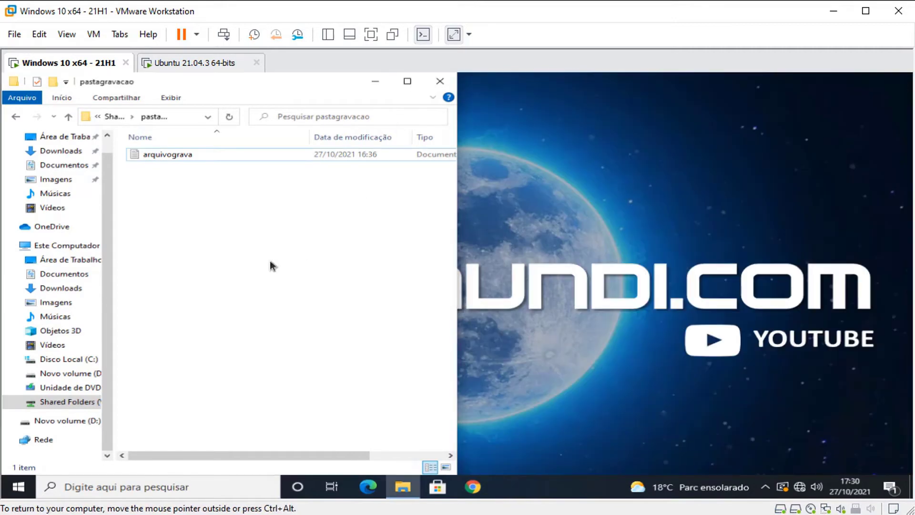
double_click(174, 156)
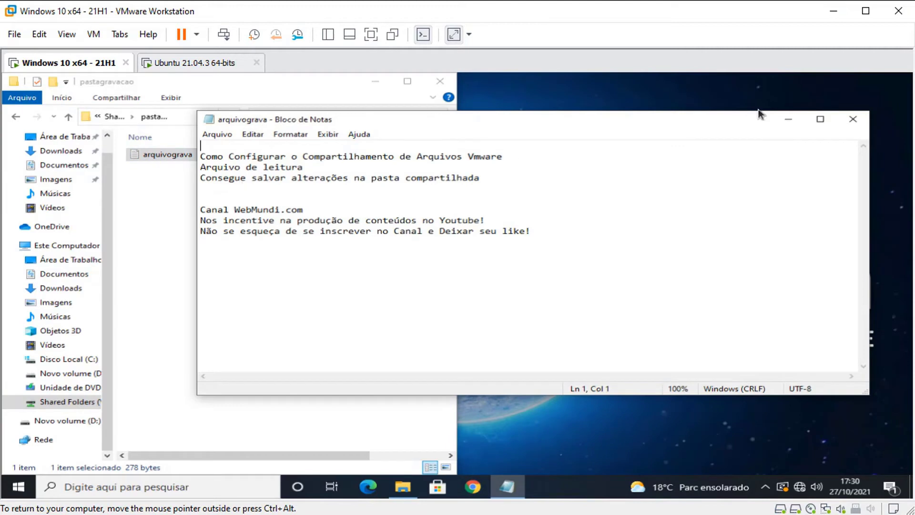
left_click(853, 119)
- Open arquivoleitura from the shared pastaleitura folder and append "teste gravacao" to its "Não consegue salvar alterações" line
left_click(109, 118)
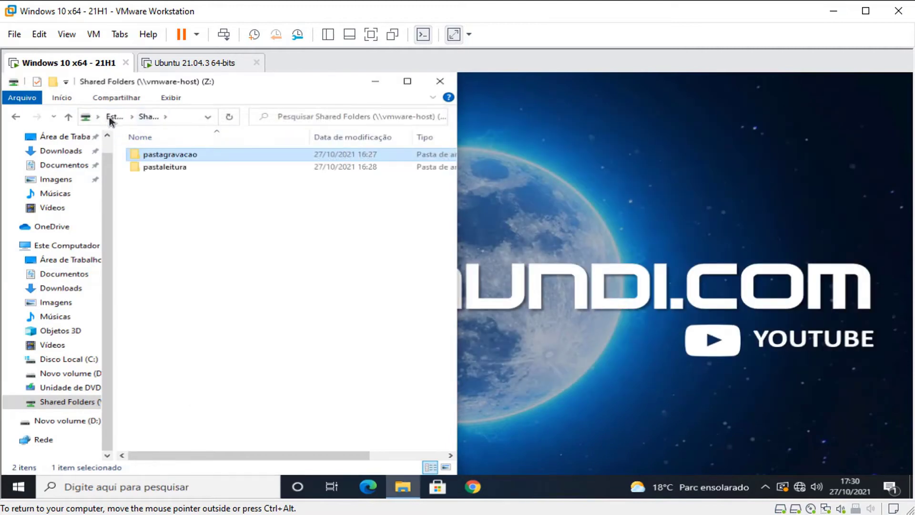
double_click(166, 168)
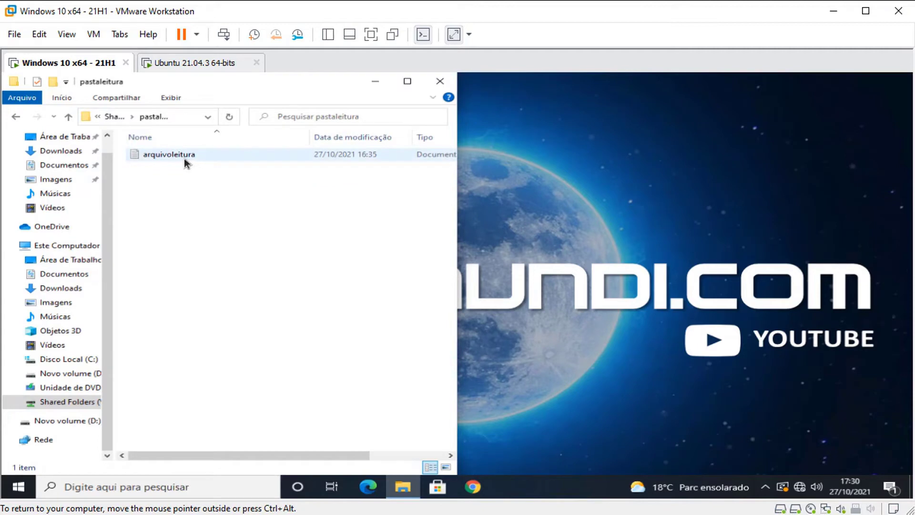
double_click(183, 156)
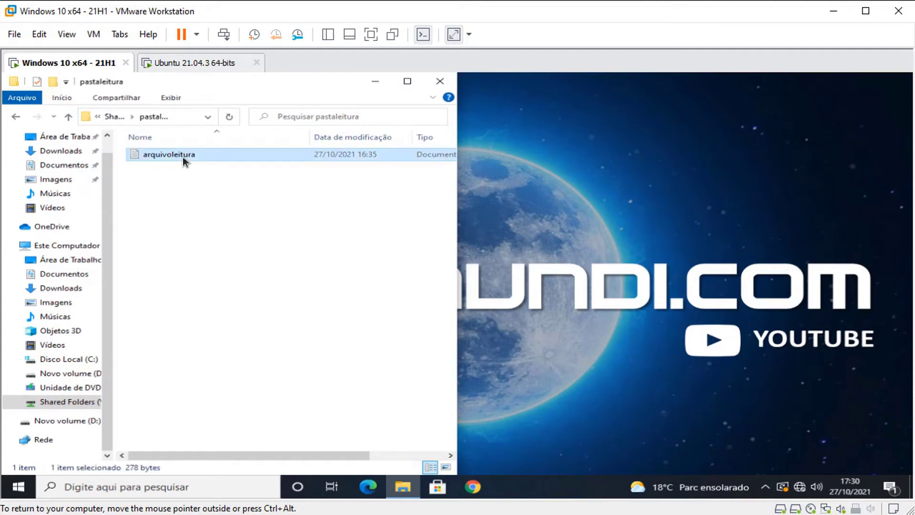
left_click(527, 184)
type("t")
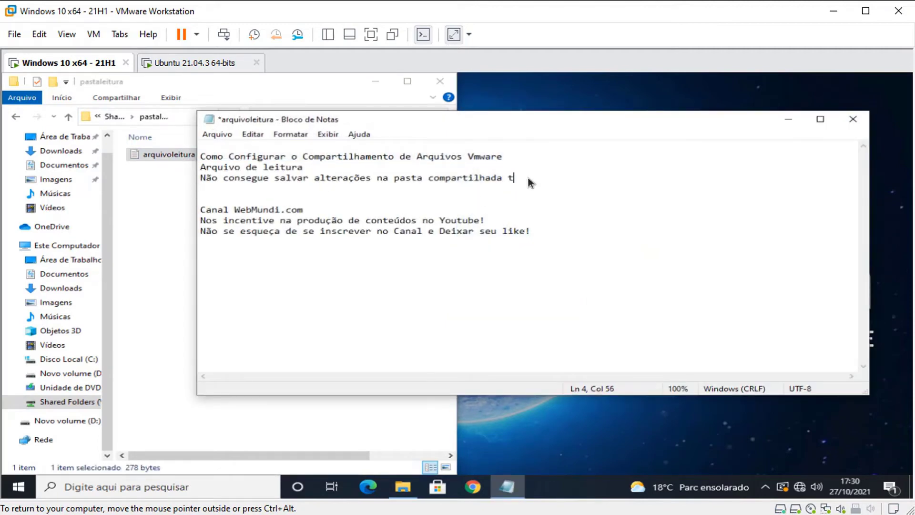
type("este gravacao")
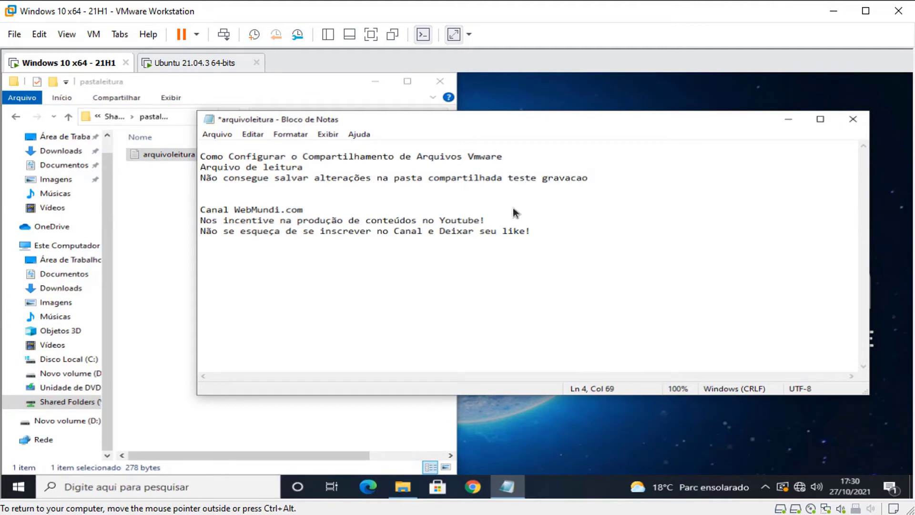
- Try to save the edited arquivoleitura file in pastaleitura, and close it discarding the changes
left_click(216, 135)
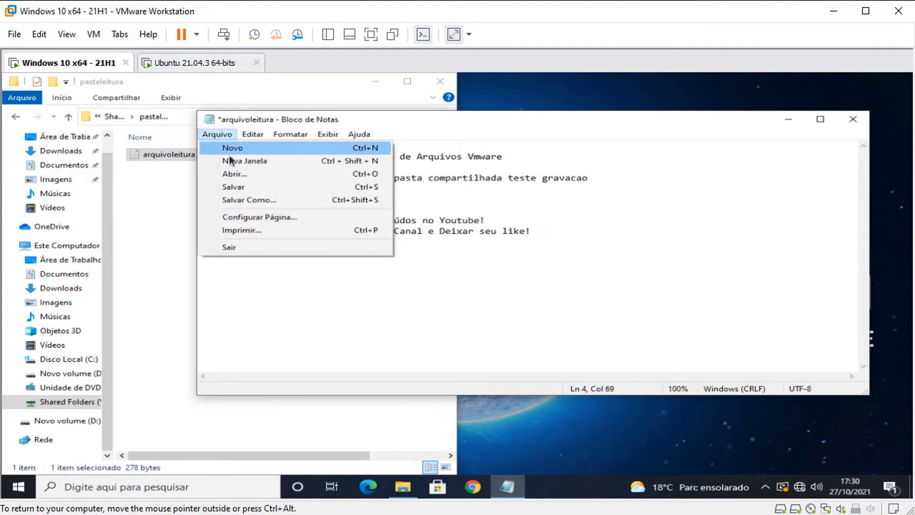
left_click(243, 186)
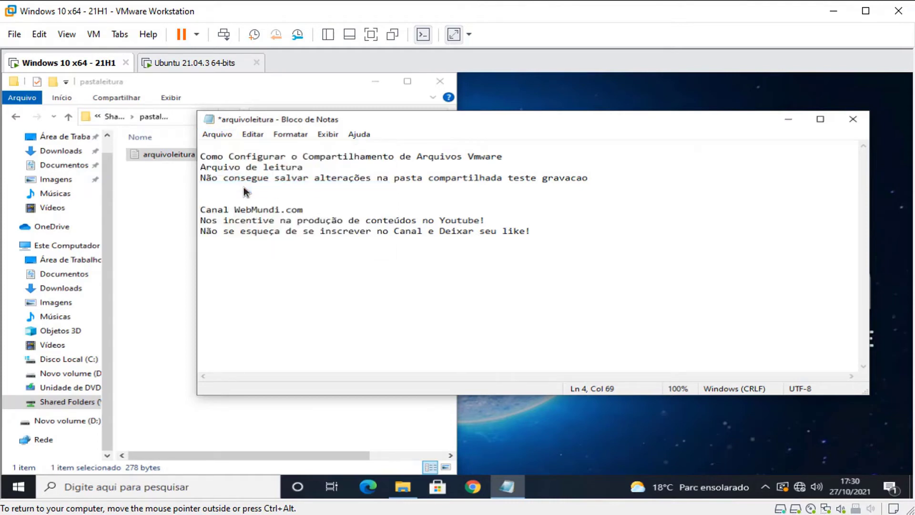
left_click_drag(305, 156, 361, 184)
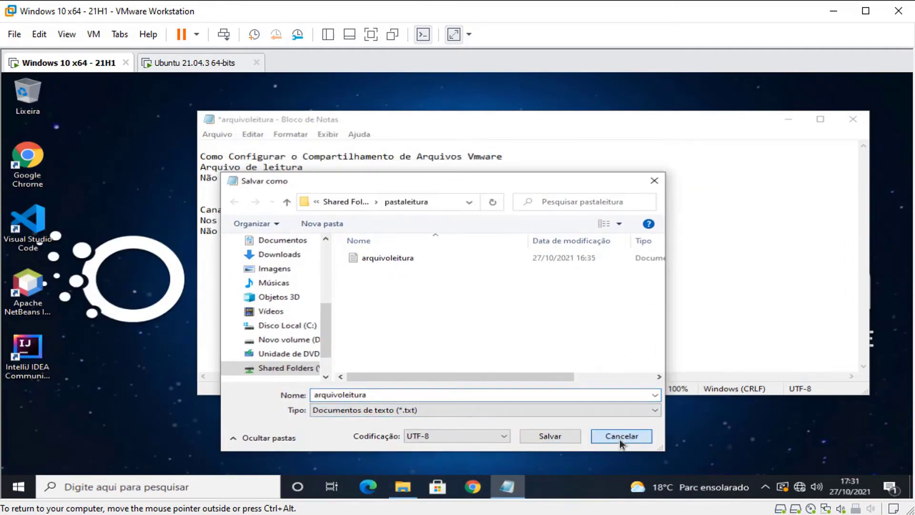
left_click(619, 437)
left_click(853, 119)
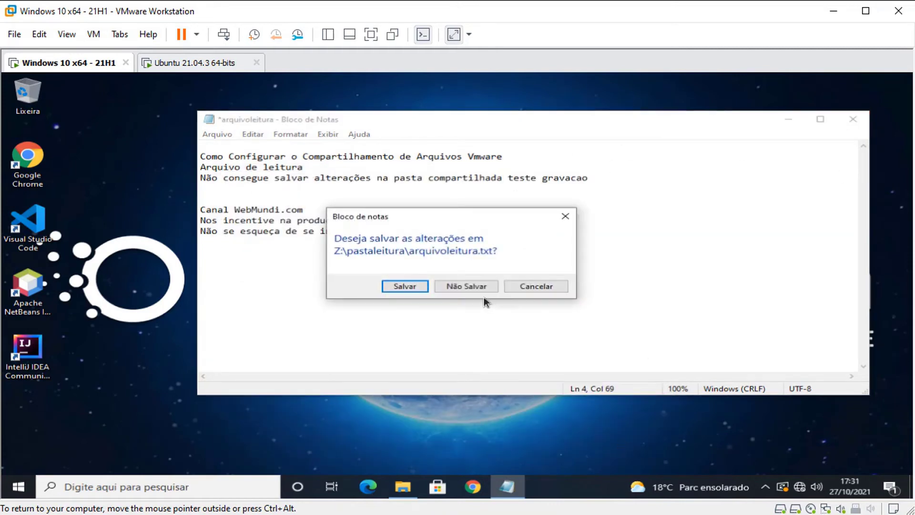
left_click(404, 286)
left_click(641, 183)
left_click(853, 119)
left_click(457, 286)
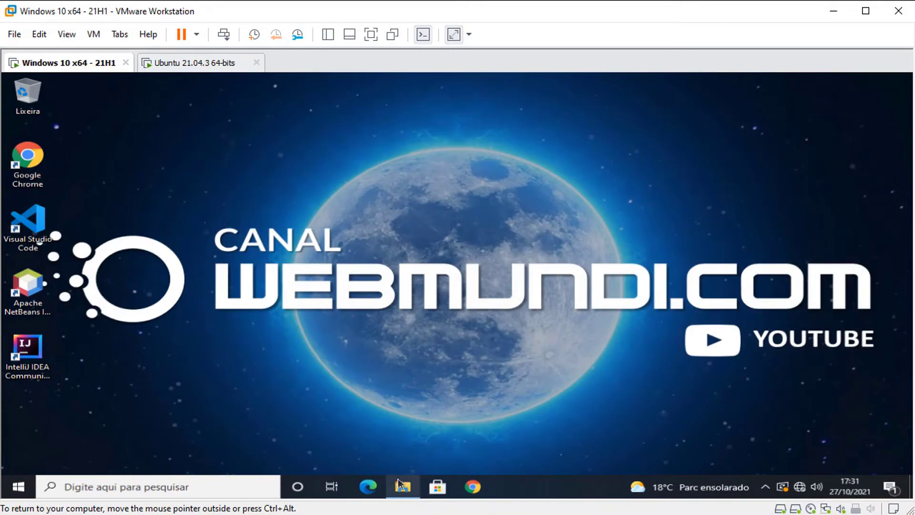
- Copy the IntelliJ IDEA shortcut from the guest's desktop and try to paste it into the shared pastaleitura folder
left_click(403, 486)
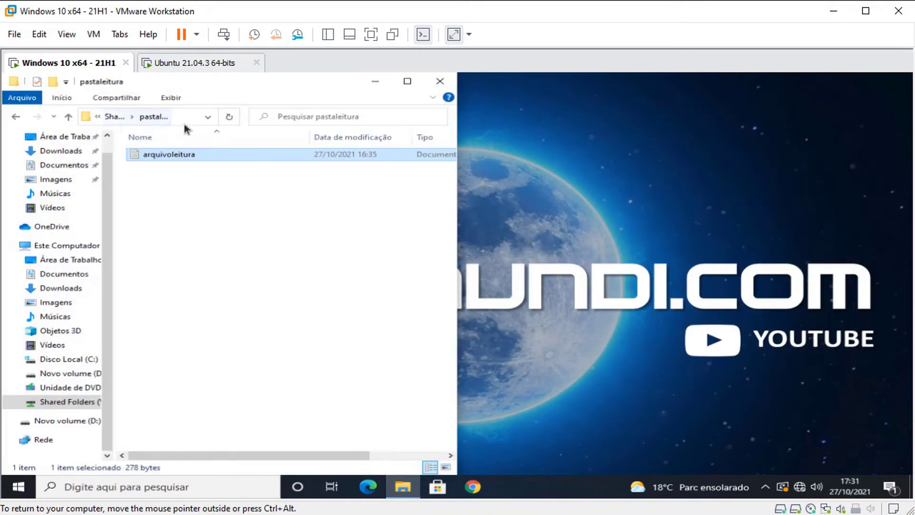
left_click(406, 82)
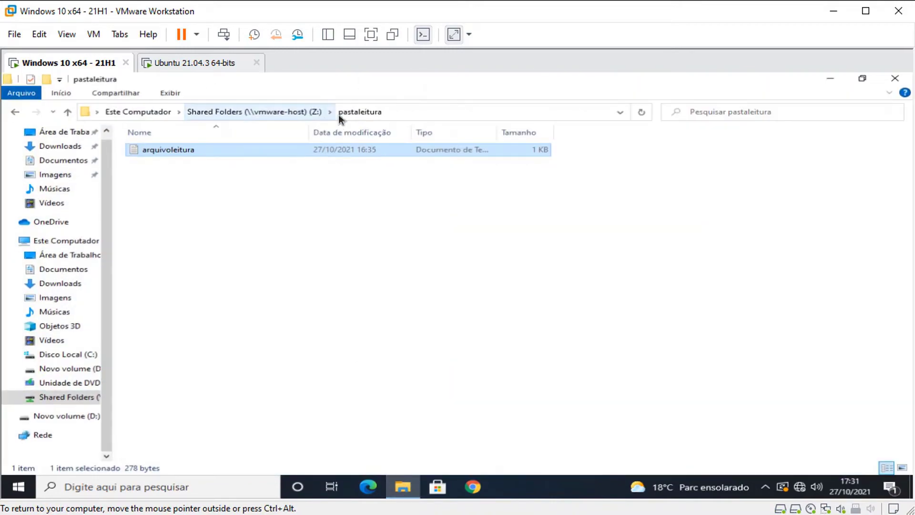
left_click(830, 78)
left_click(403, 486)
left_click(413, 268)
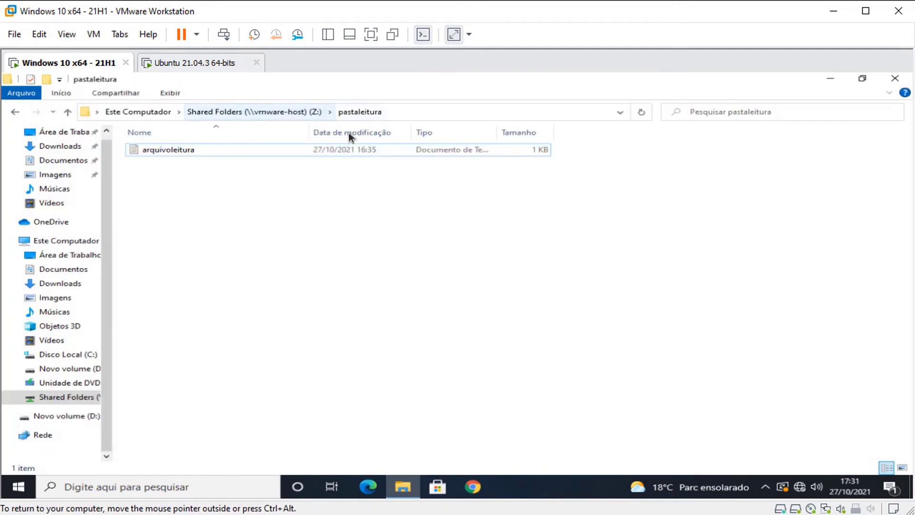
key("ctrl+v")
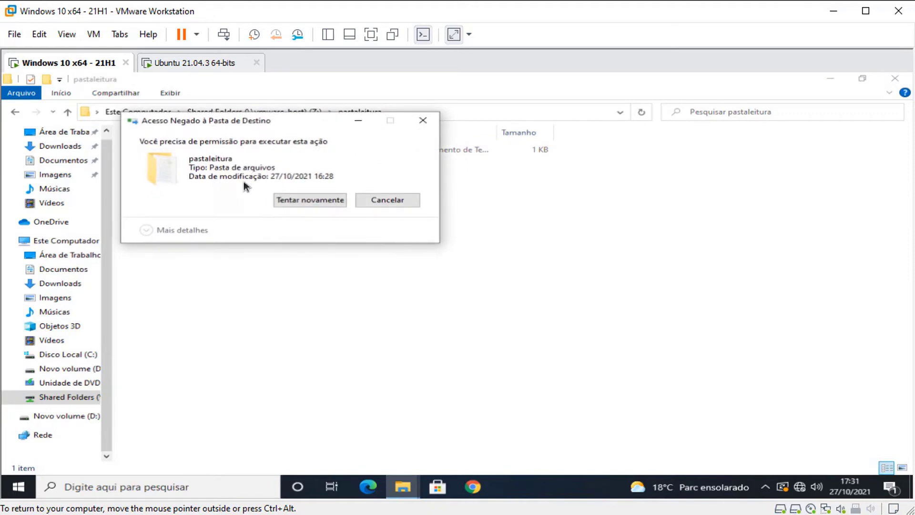
left_click(399, 204)
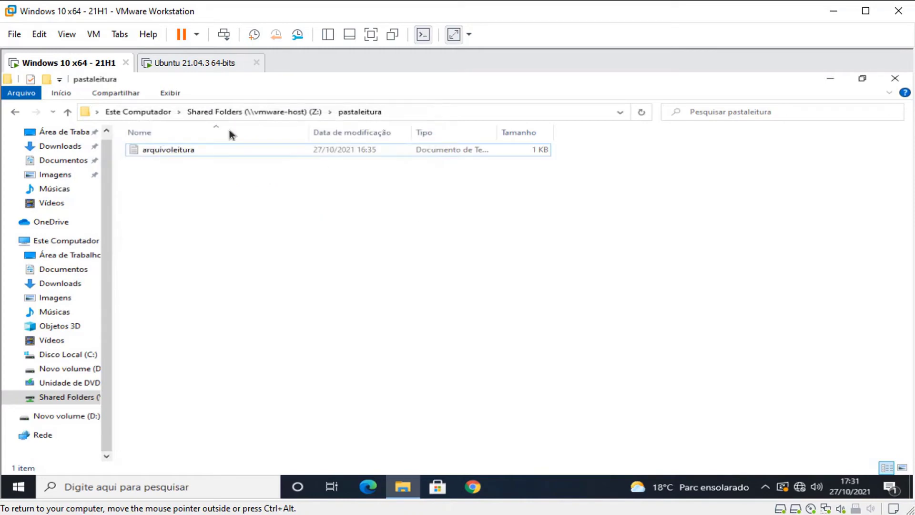
- Paste the copied IntelliJ IDEA shortcut into the shared pastagravacao folder and close the file explorer
left_click(240, 113)
double_click(167, 151)
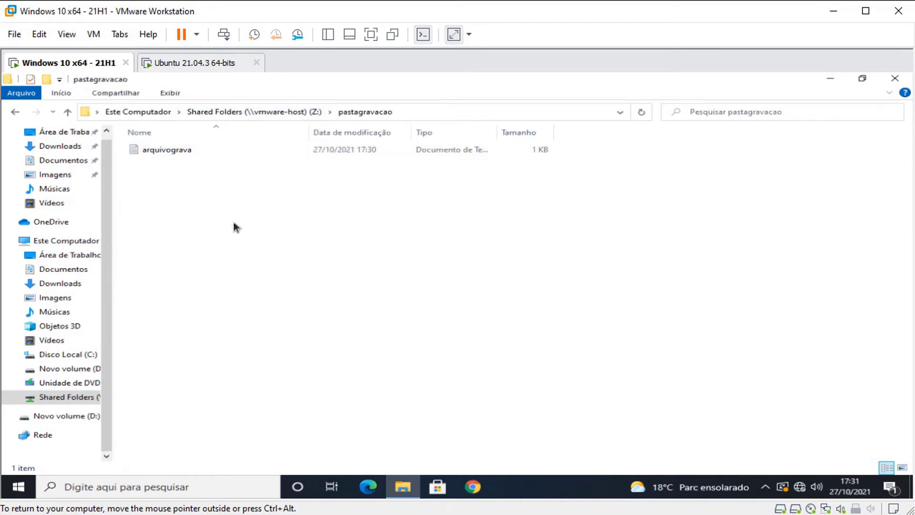
key("ctrl+v")
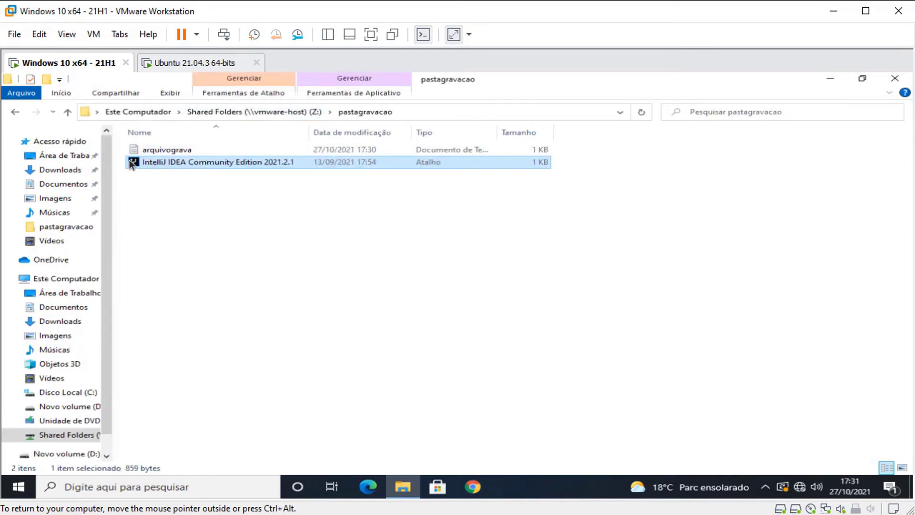
left_click(896, 81)
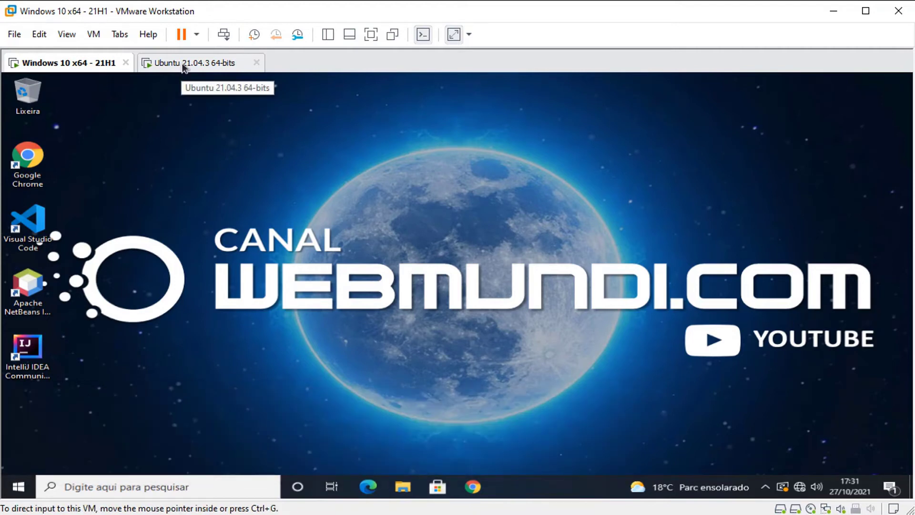
- Switch to the Ubuntu 21.04.3 virtual machine and set its shared folders option to Always enabled
left_click(183, 68)
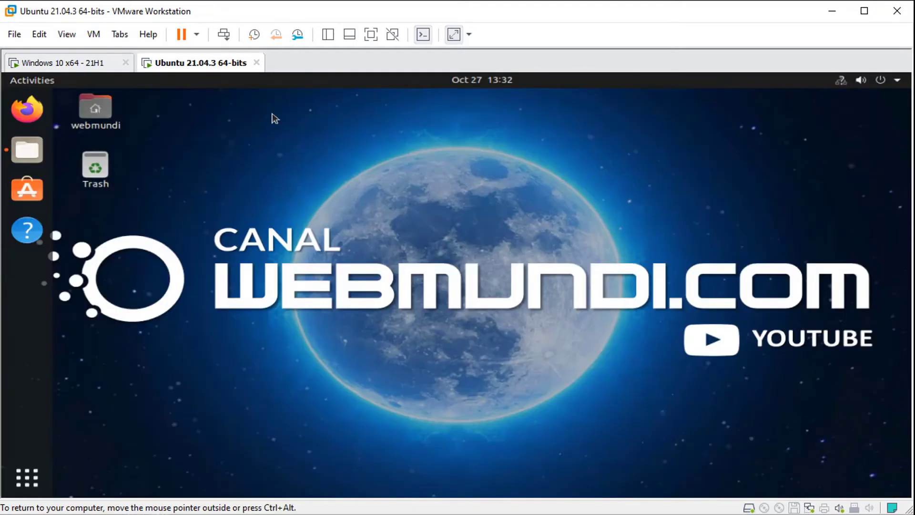
left_click(93, 34)
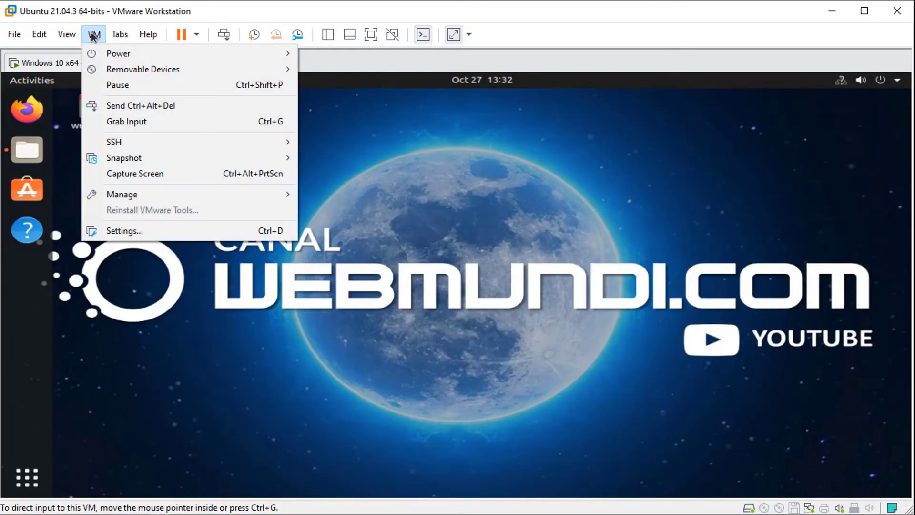
left_click(134, 232)
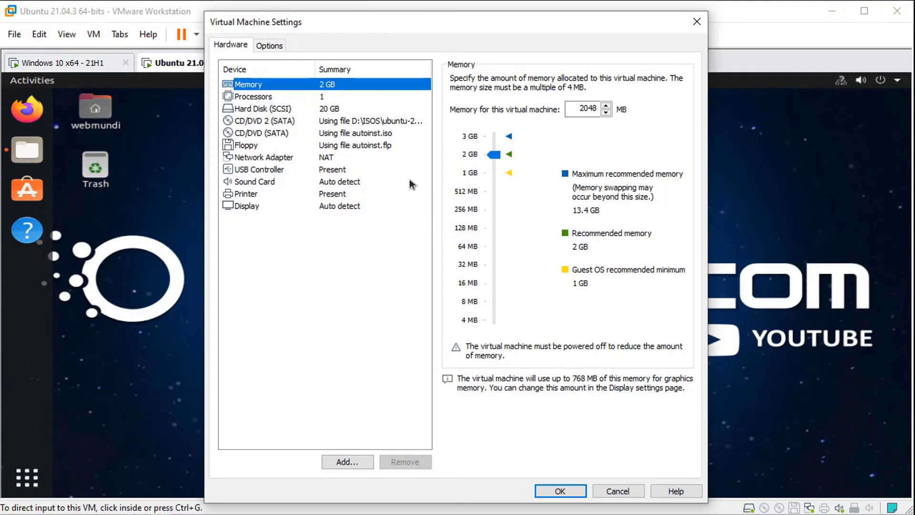
left_click(269, 46)
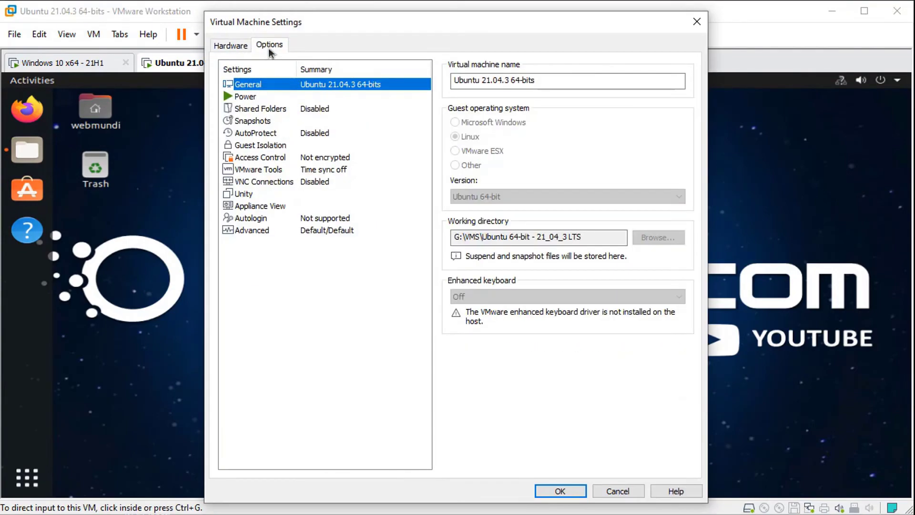
left_click(283, 110)
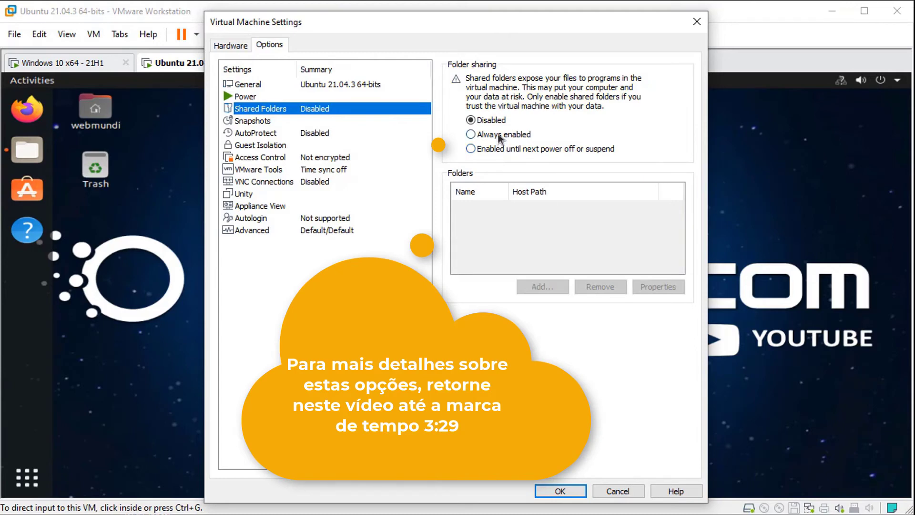
left_click(500, 137)
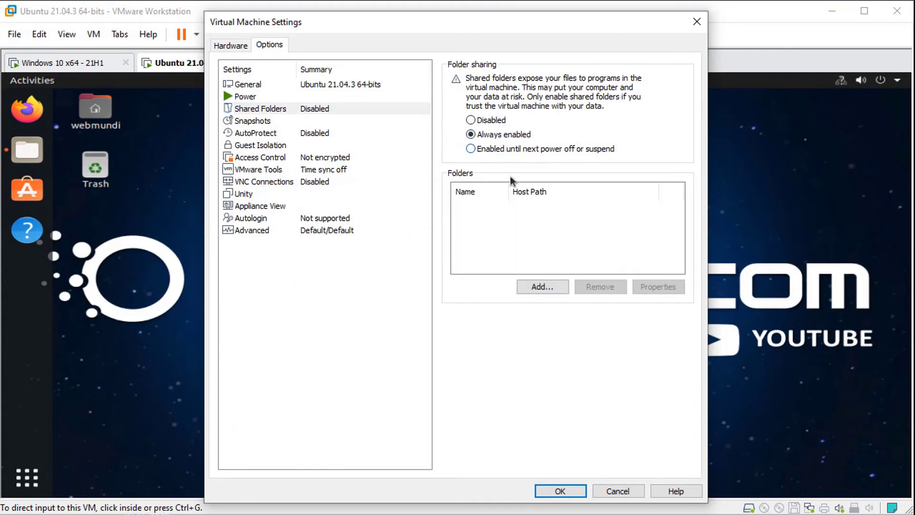
- Add G:\aula-webmundi\pastagravacao as an enabled, writable shared folder named pastagravacao
left_click(537, 290)
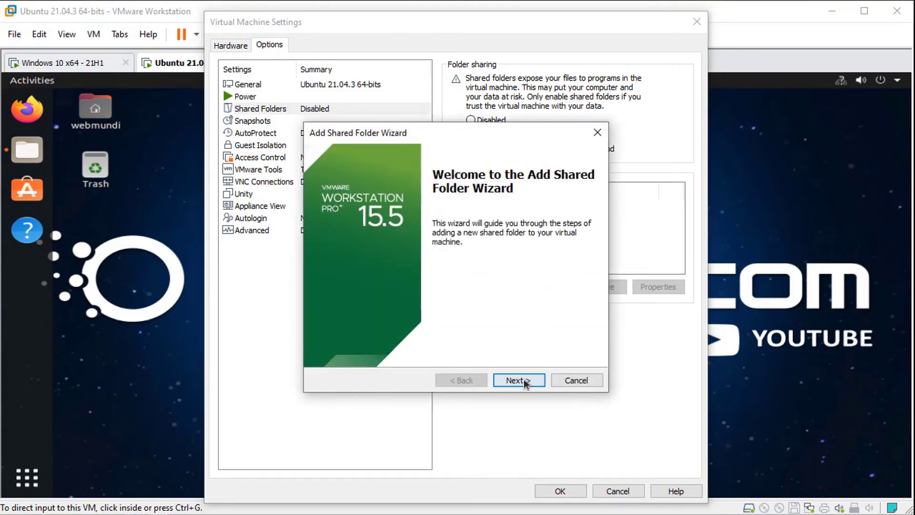
left_click(526, 384)
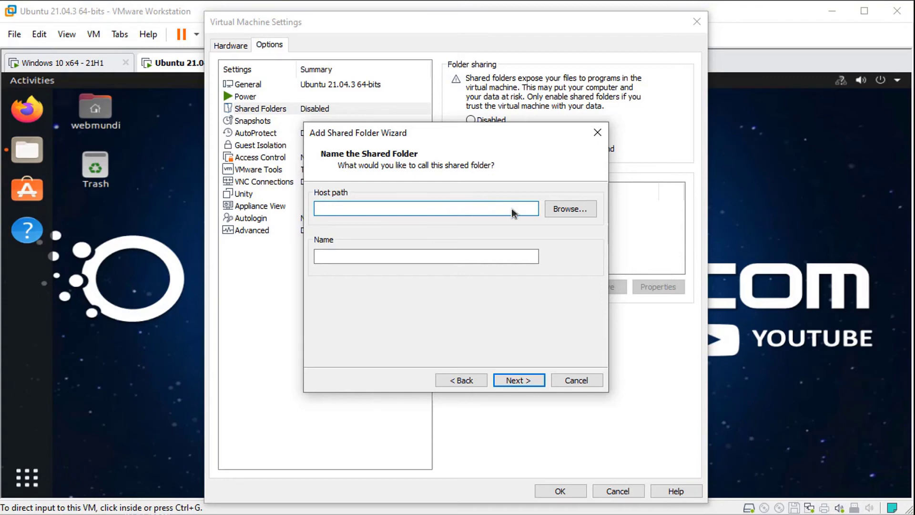
left_click(570, 208)
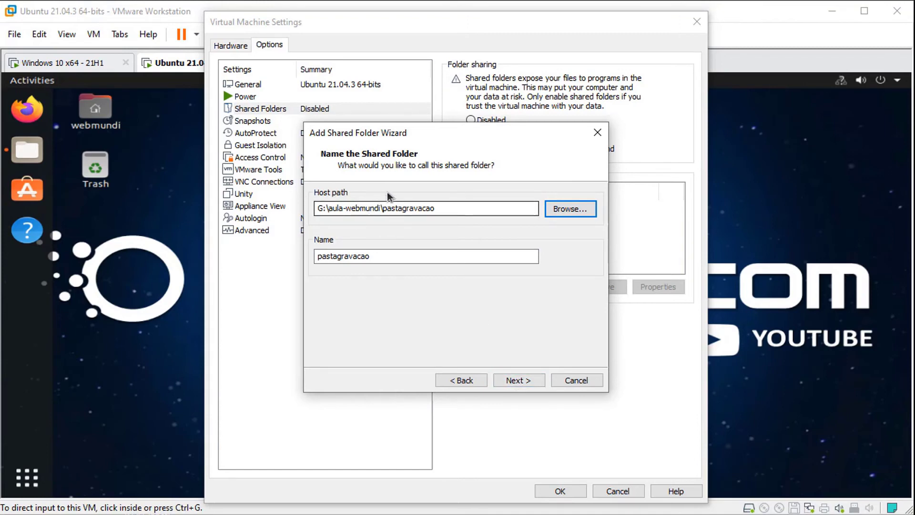
left_click(529, 380)
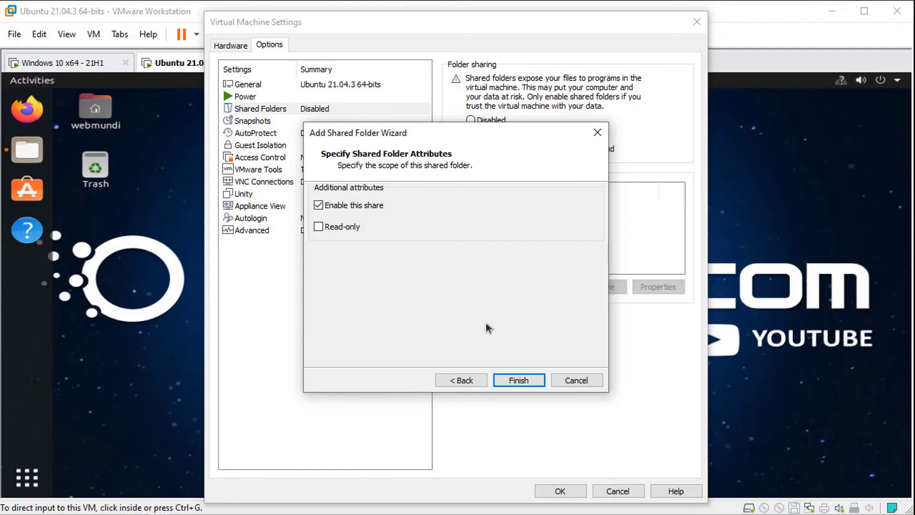
left_click(527, 380)
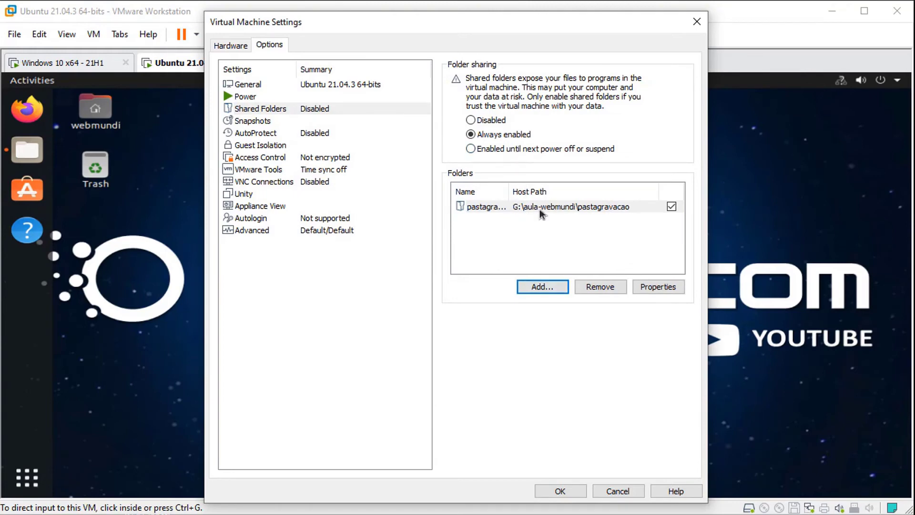
- Add G:\aula-webmundi\pastaleitura as an enabled, read-only shared folder named pastaleitura and apply the virtual machine settings
left_click(533, 287)
left_click(519, 380)
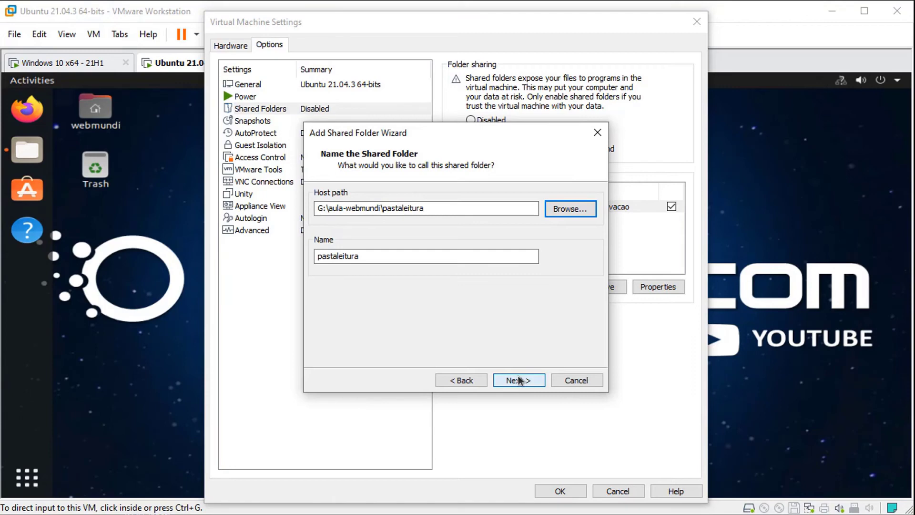
left_click(519, 380)
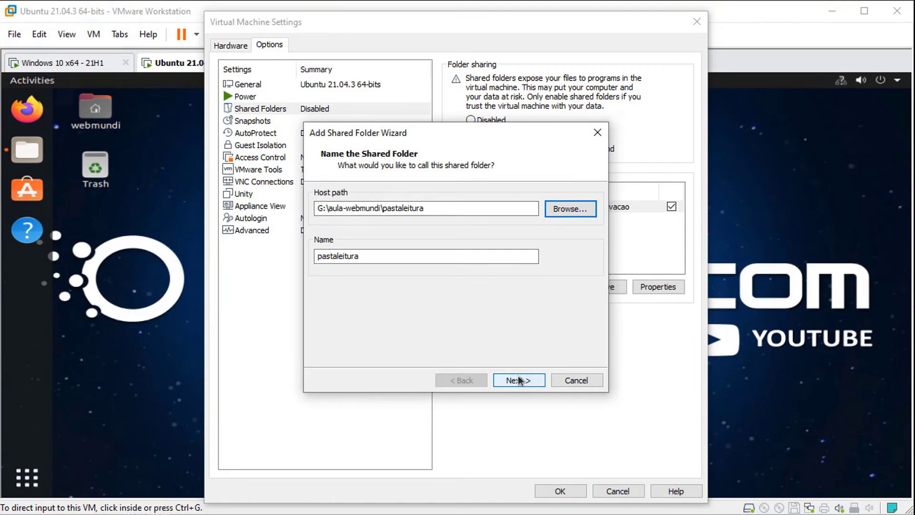
left_click(519, 379)
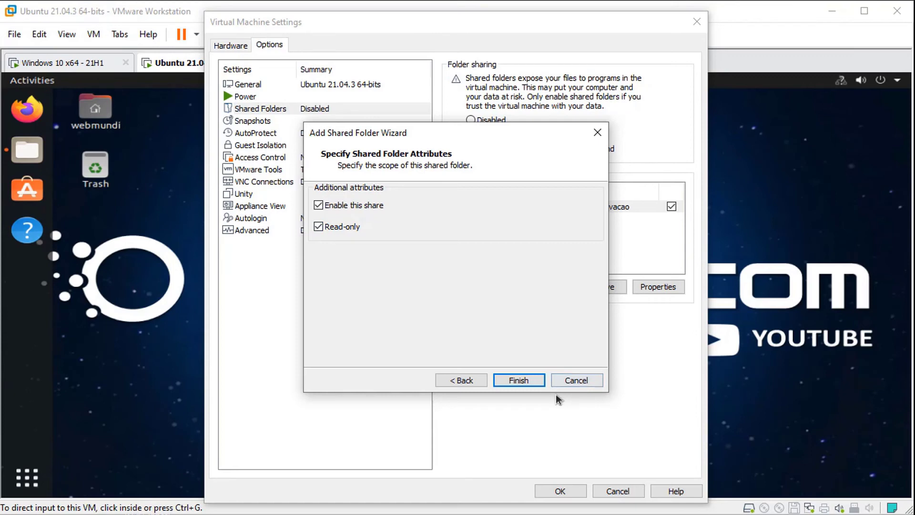
left_click(528, 381)
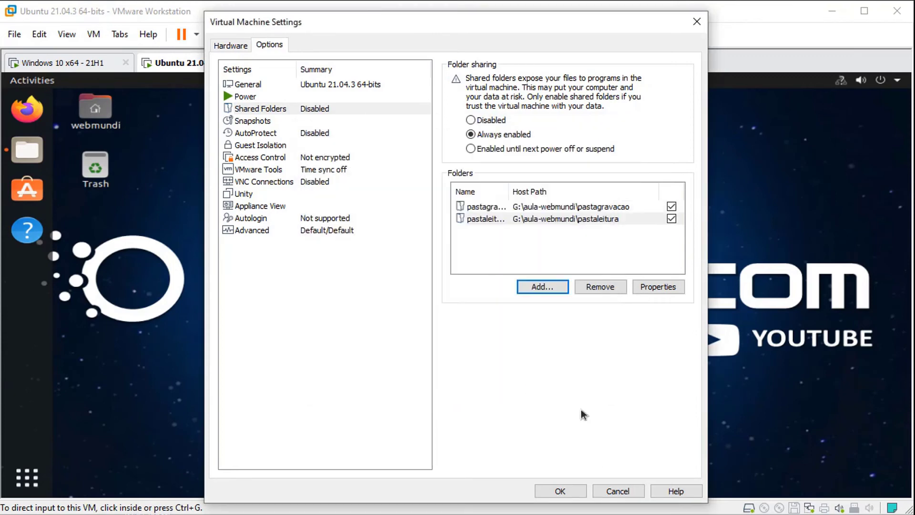
left_click(561, 491)
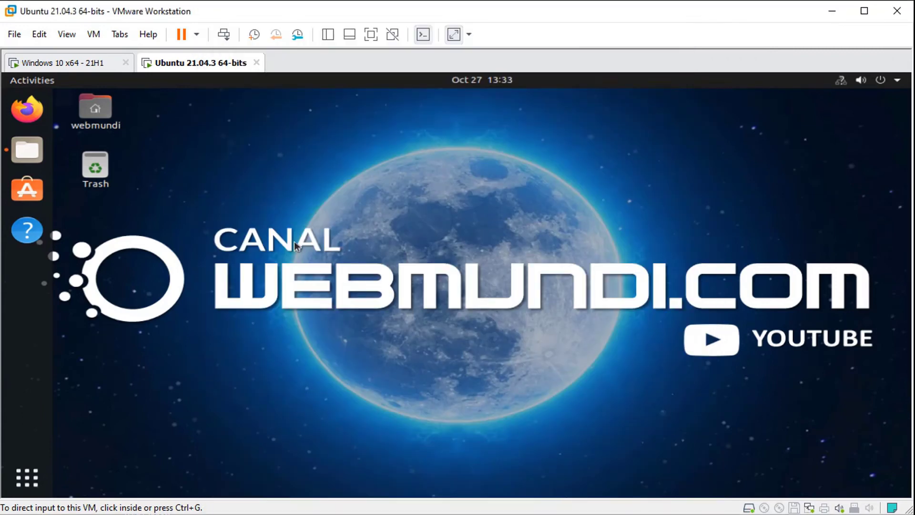
- Browse to the /mnt/hgfs folder in the Ubuntu guest's file manager
left_click(26, 151)
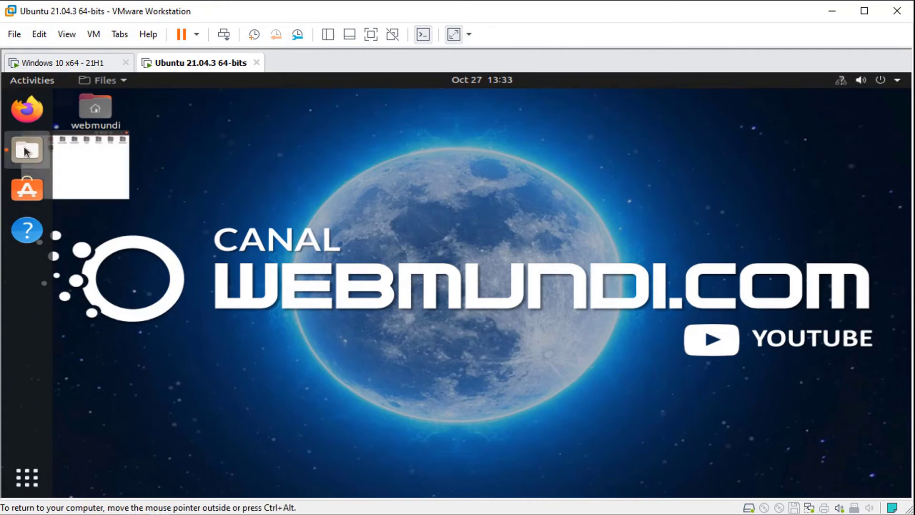
left_click(225, 405)
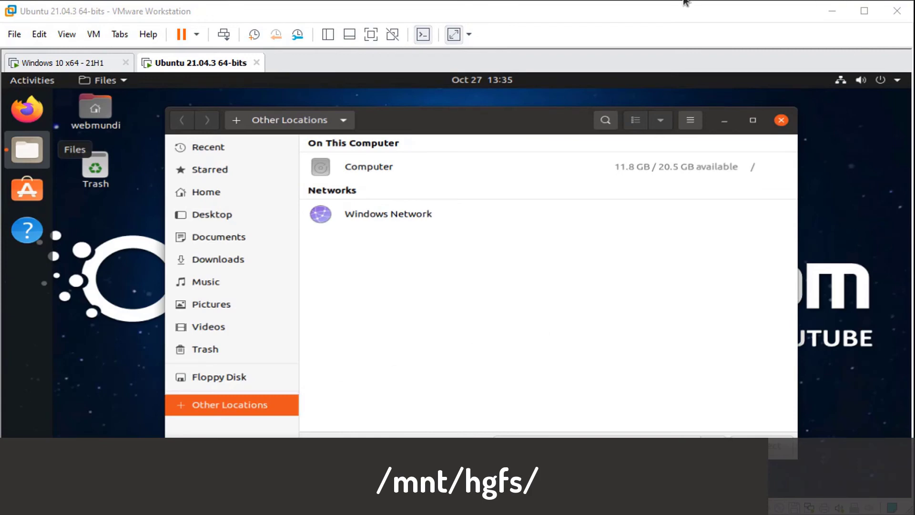
left_click(367, 168)
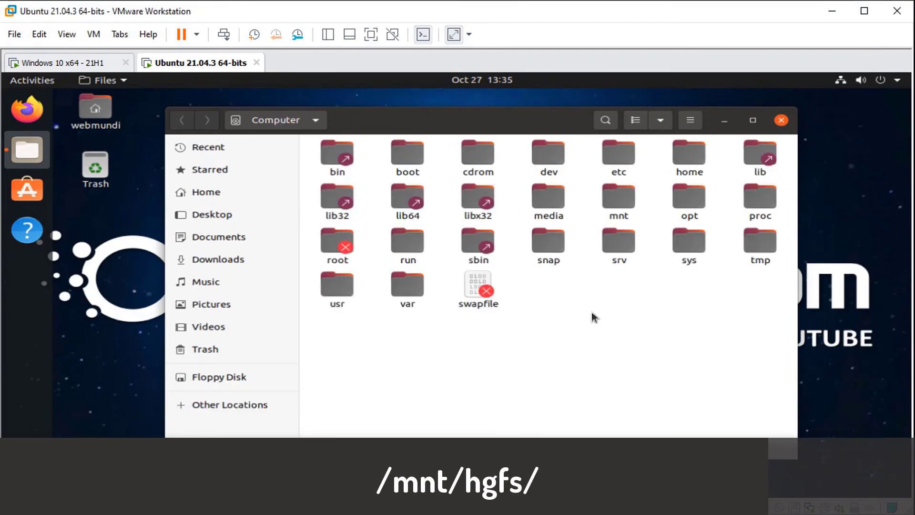
double_click(615, 203)
double_click(356, 156)
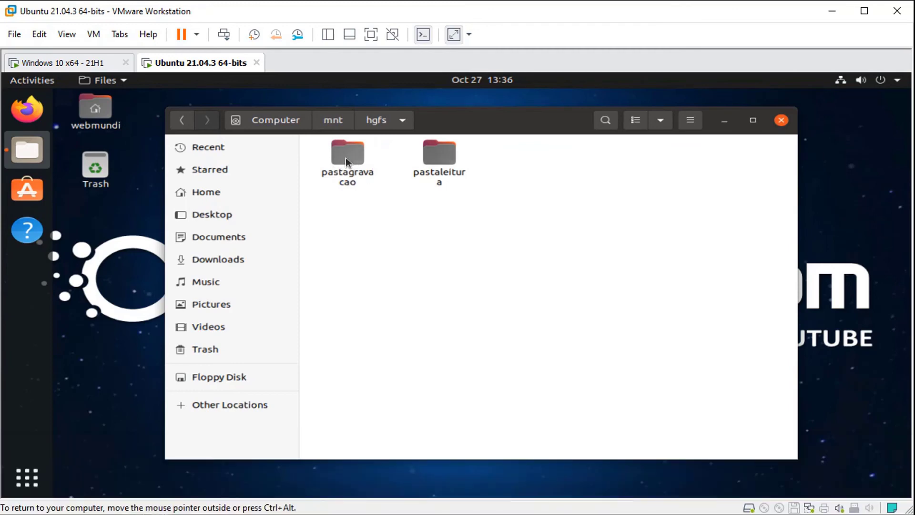
- Open arquivograva.txt from the shared pastagravacao folder and arrange the text editor beside the file manager window
double_click(349, 154)
double_click(346, 153)
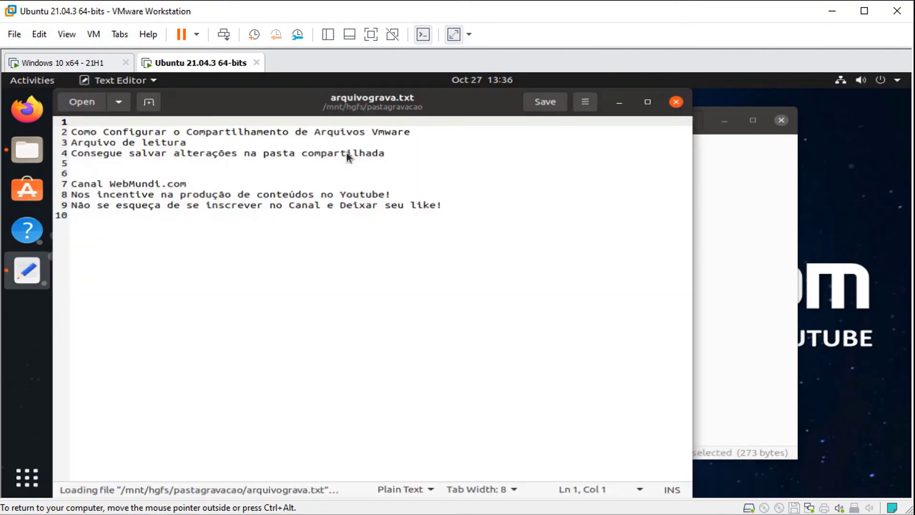
left_click_drag(474, 105, 305, 119)
left_click_drag(592, 130, 659, 107)
left_click_drag(553, 219, 520, 187)
- Add "Vou Gravar de novo!!!" on line 5 of arquivograva.txt, save it, and reopen it briefly to check the text
left_click(572, 167)
type("Vou Gravar de novo")
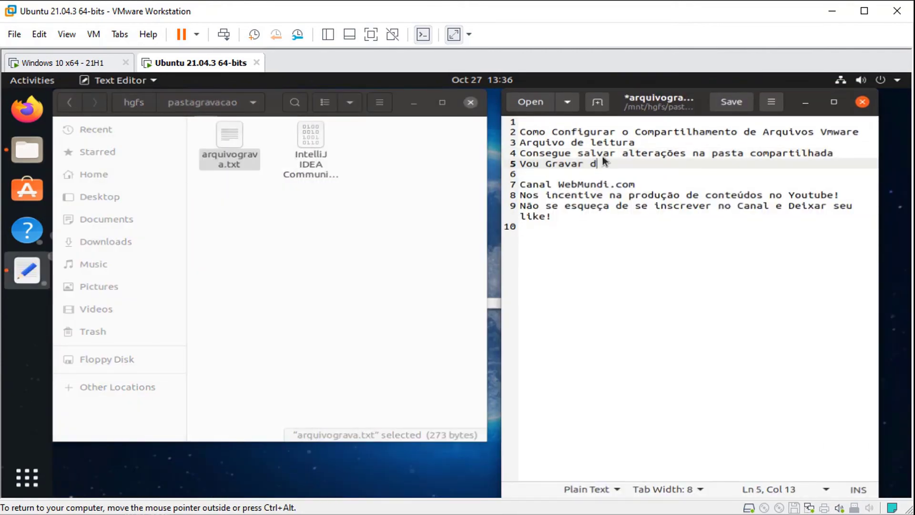
type("!!!")
left_click(740, 105)
left_click(862, 102)
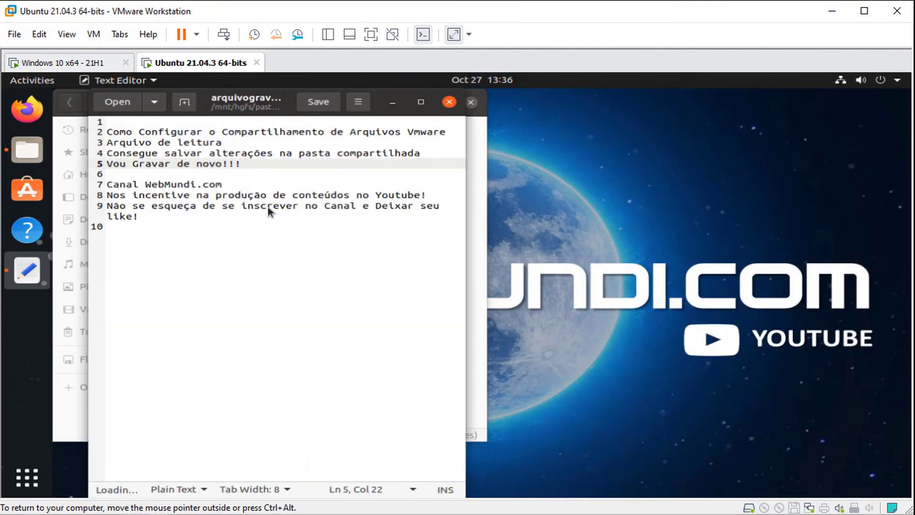
key("shift+Home")
key("ctrl+q")
- Open arquivoleitura.txt from the shared pastaleitura folder and place the text editor beside the file manager window
key("alt+Up")
double_click(314, 161)
double_click(237, 139)
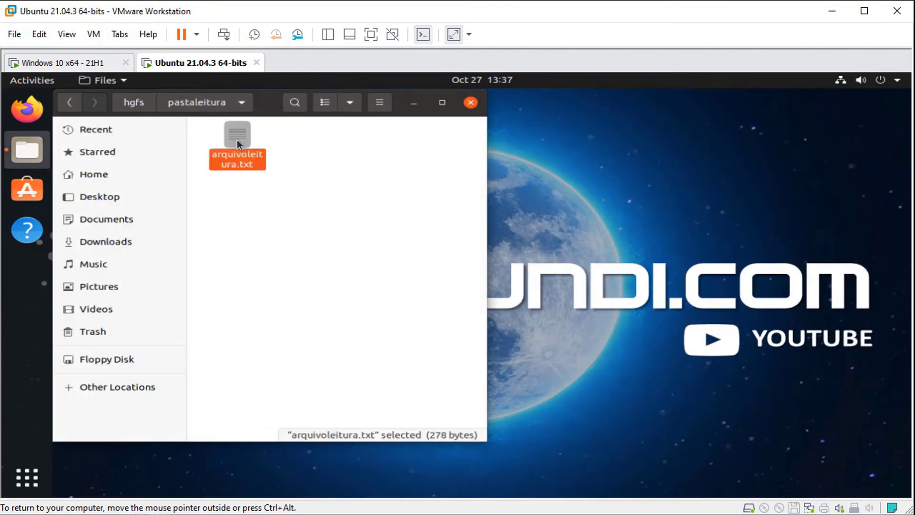
left_click_drag(393, 108, 908, 191)
- Add "Sera que consigo" on line 5 of arquivoleitura.txt, try to save it, and close it discarding the changes
left_click(555, 163)
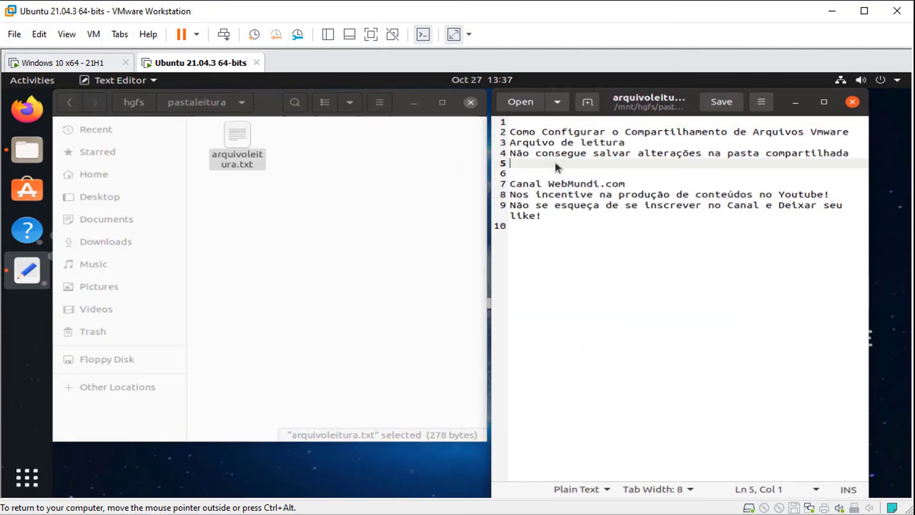
type("Sera que consigo")
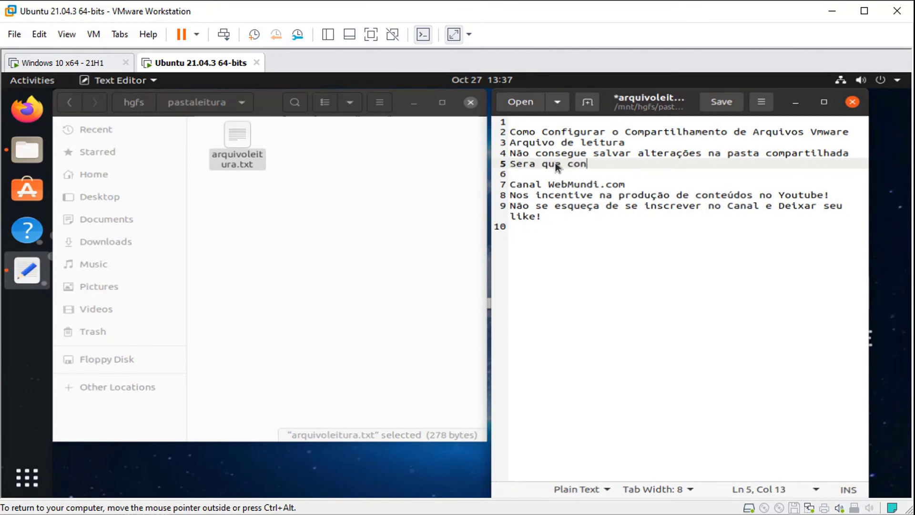
left_click(721, 101)
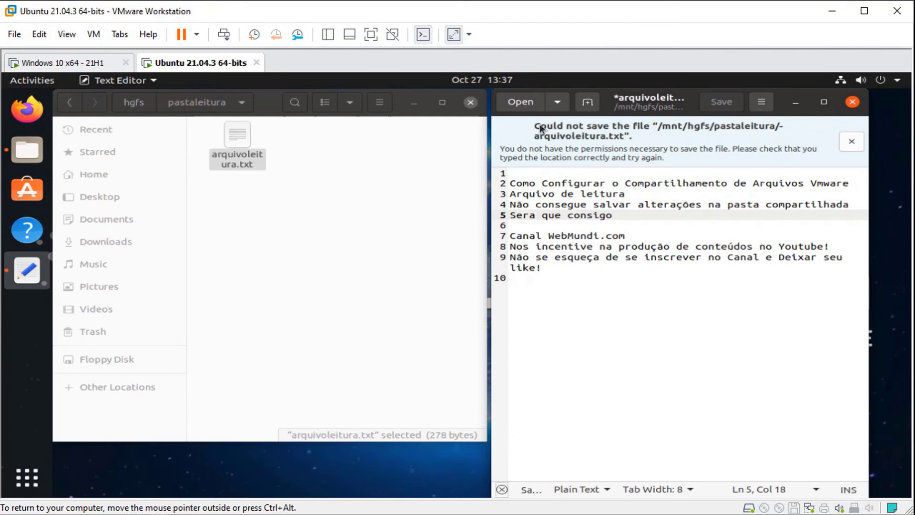
key("ctrl+w")
left_click(562, 330)
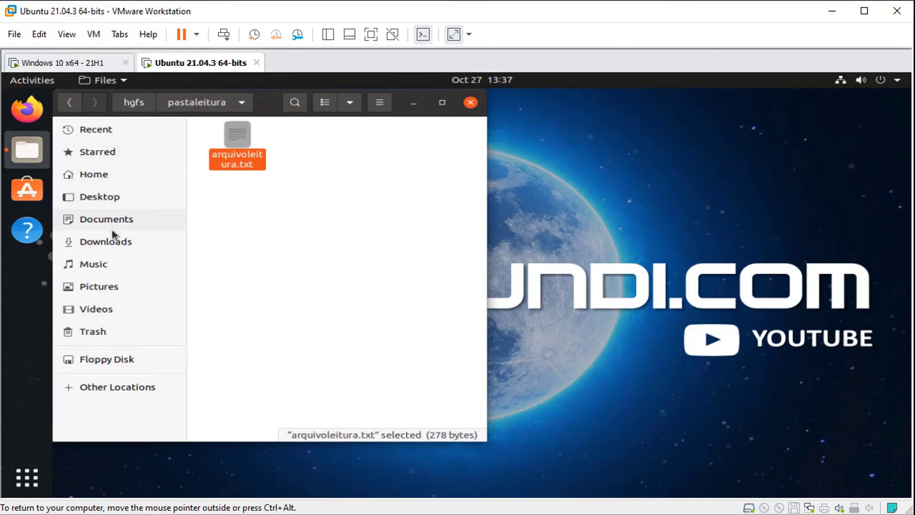
- Copy arquivoleitura.txt from pastaleitura into the guest's Documents folder and open the copy
left_click(135, 223)
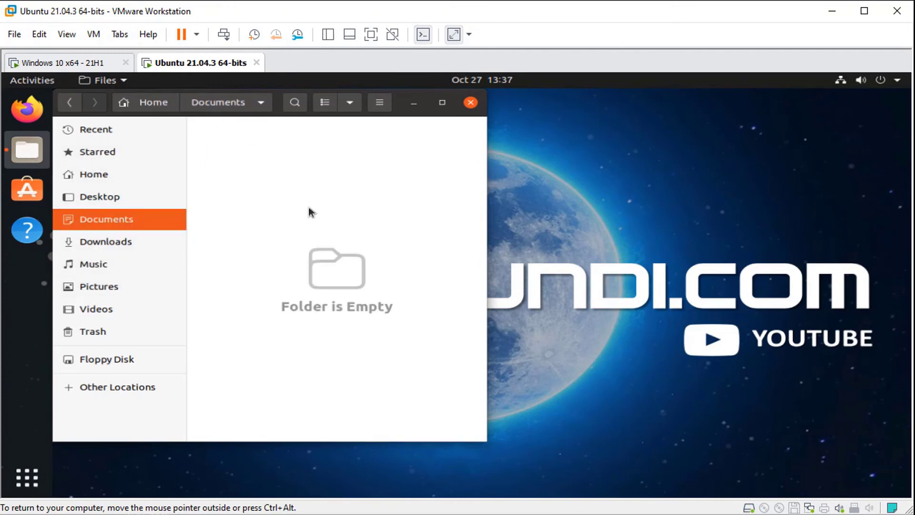
key("ctrl+v")
double_click(236, 142)
- Add the text "Agora vai" to the Documents copy of arquivoleitura.txt, save it, and close the editor and file manager
left_click(199, 161)
type("Agora vair")
left_click_drag(198, 161, 639, 176)
key("BackSpace")
key("ctrl+s")
key("ctrl+w")
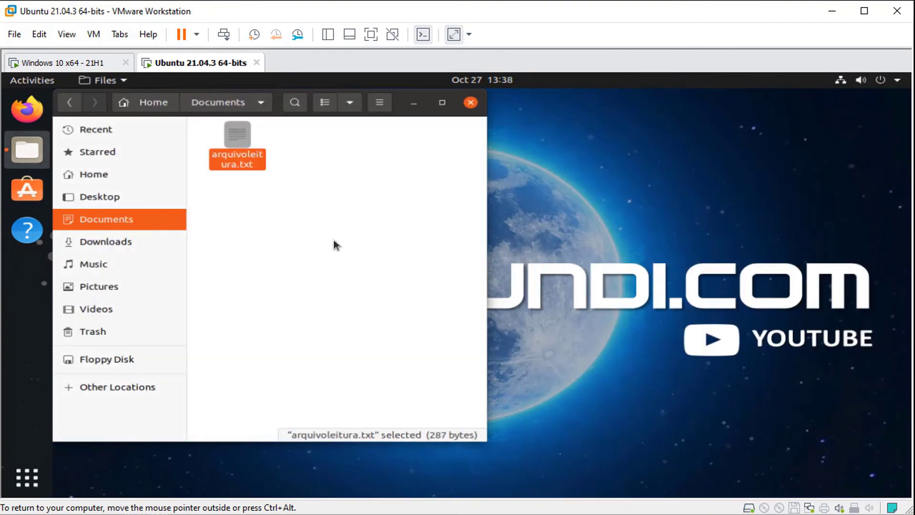
key("ctrl+w")
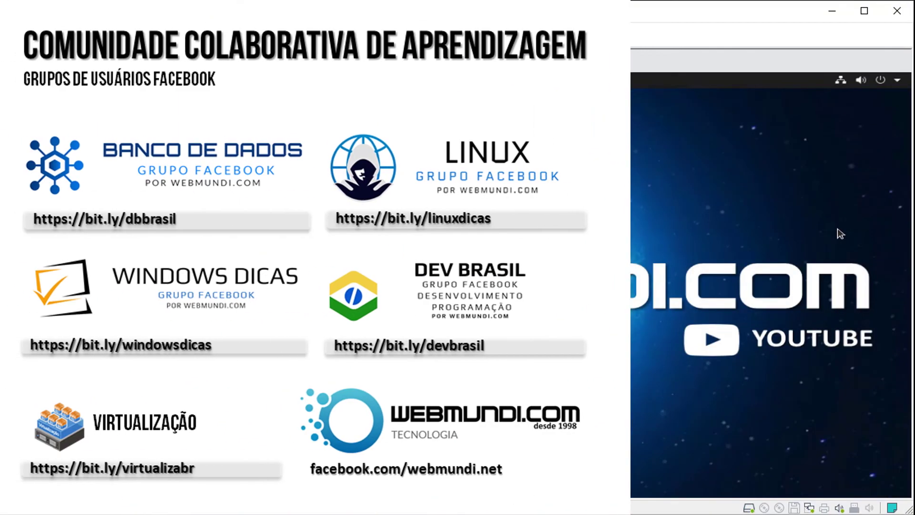